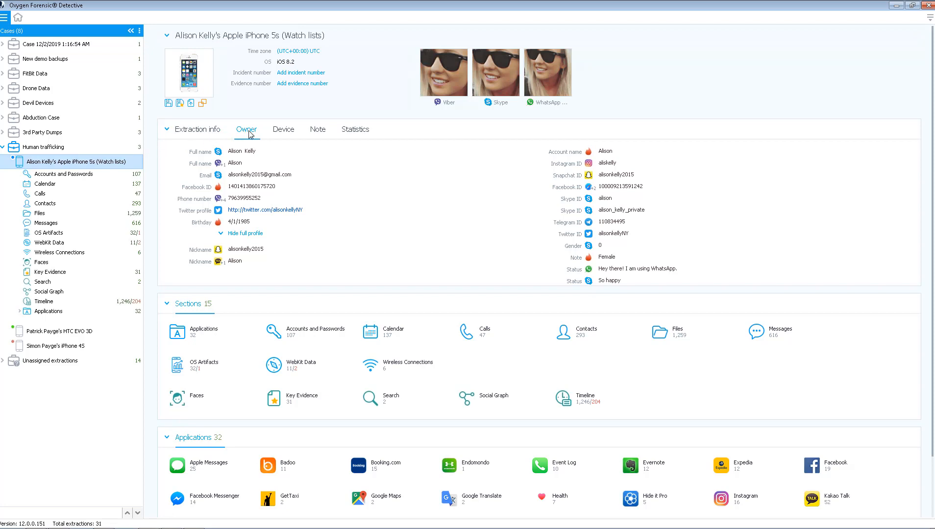
# Review the iPhone 5s extraction's general info, device, note, statistics and owner details, including the owner's full profile.
pyautogui.click(194, 131)
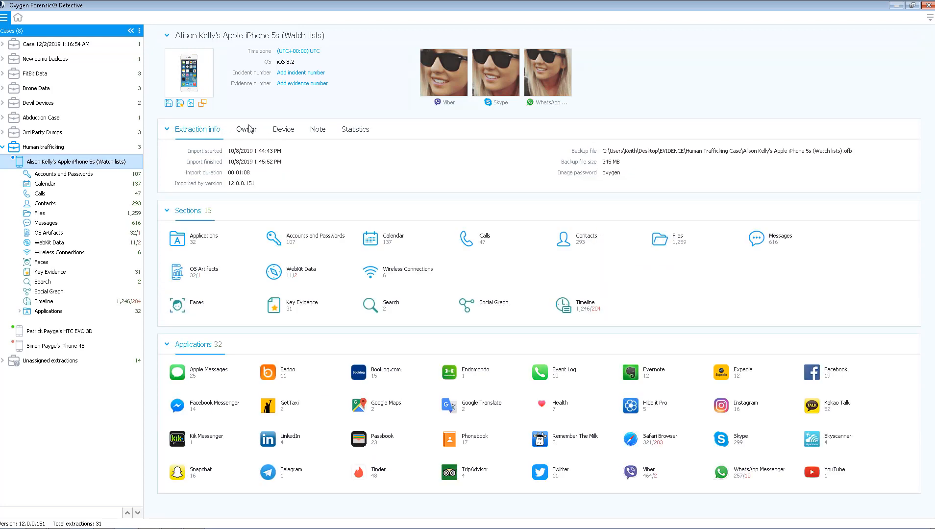
pyautogui.click(278, 131)
pyautogui.click(316, 133)
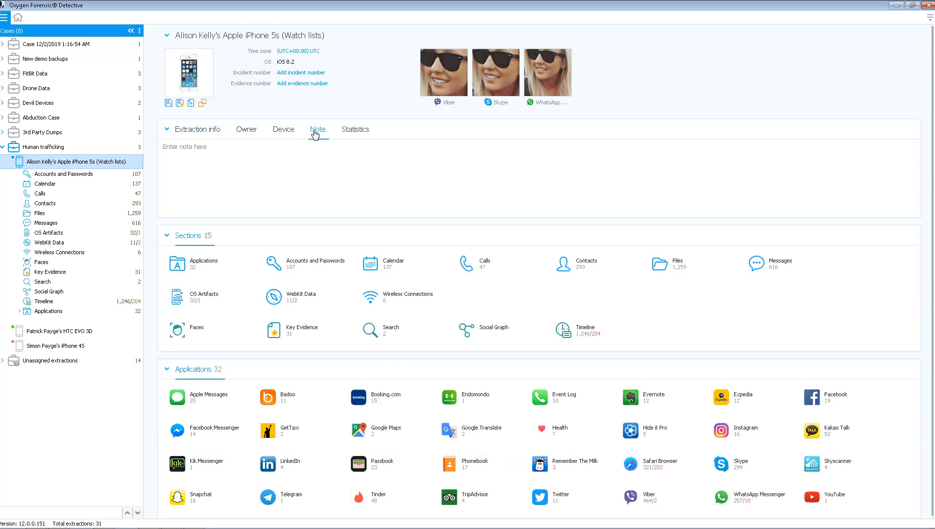
pyautogui.click(367, 135)
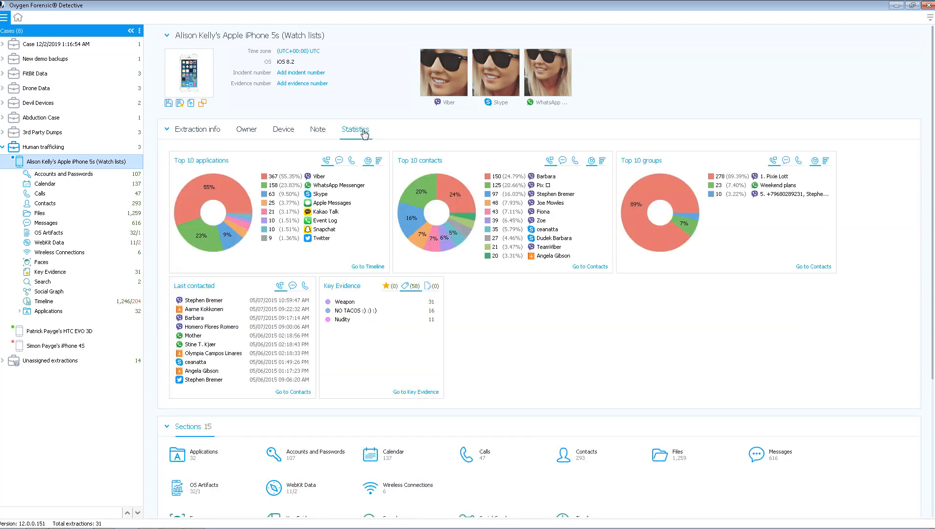
pyautogui.click(253, 134)
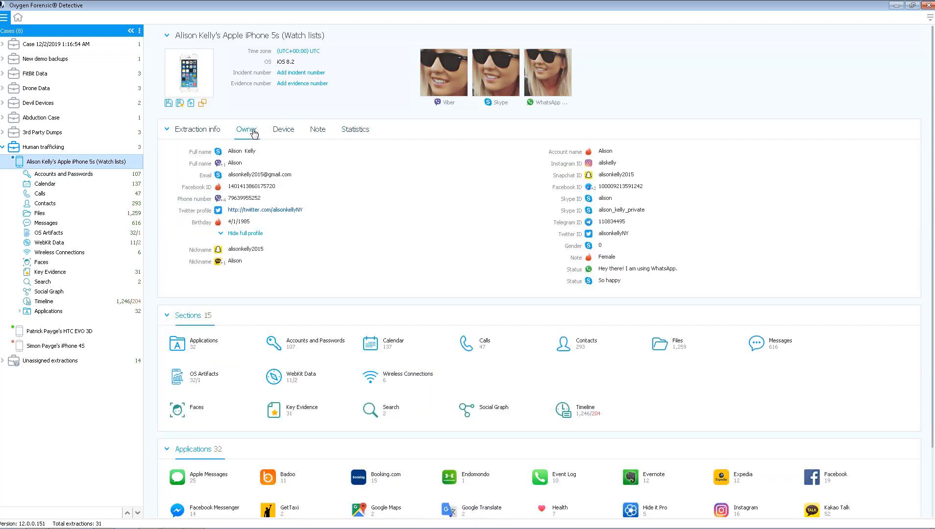
pyautogui.click(235, 234)
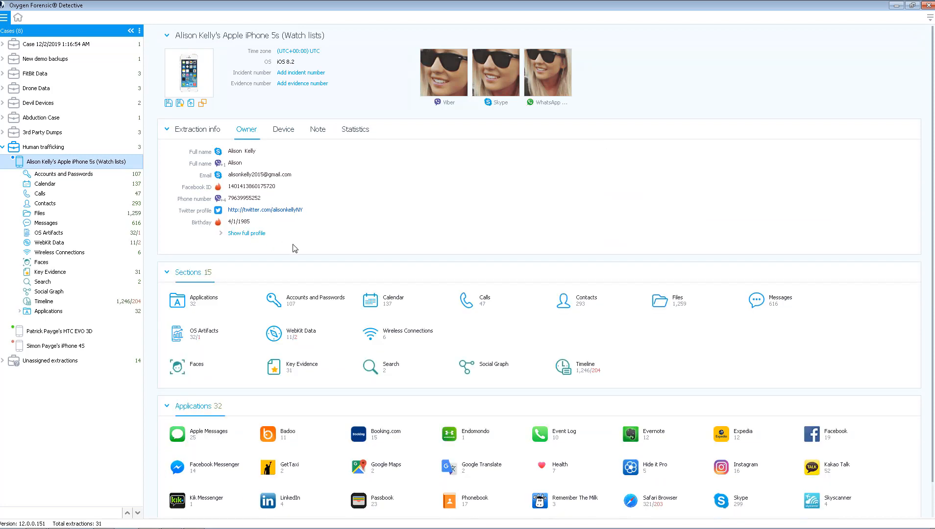
pyautogui.click(250, 234)
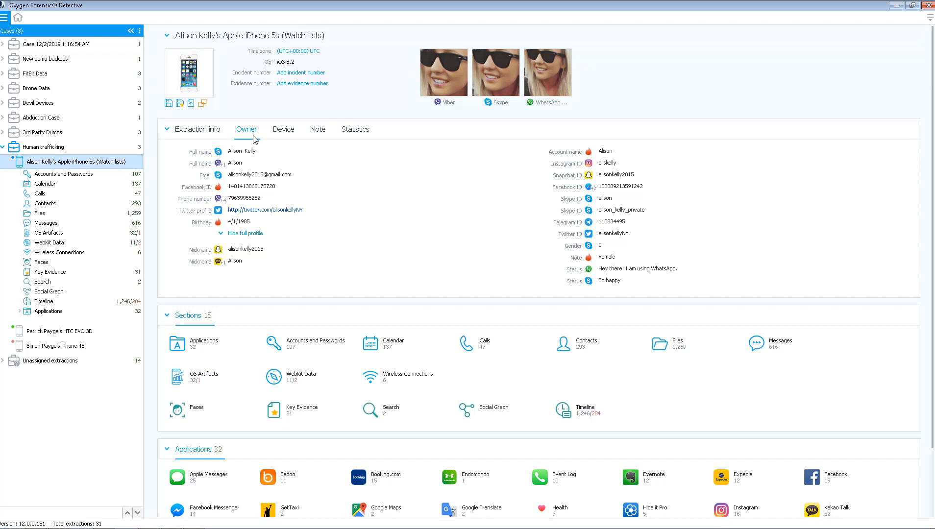
# Examine the extraction's Calls section with its Contacts filter group expanded, and return to the extraction overview.
pyautogui.click(485, 342)
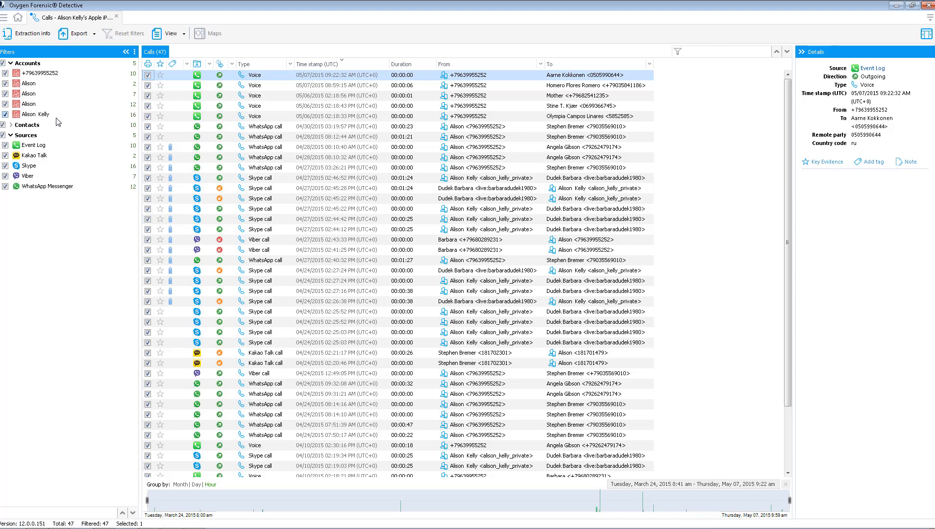
pyautogui.click(10, 125)
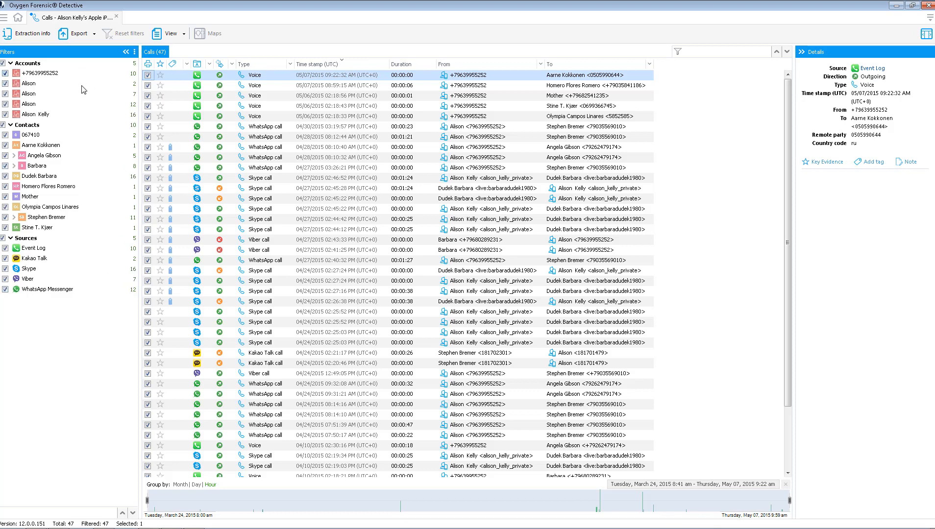
pyautogui.click(24, 34)
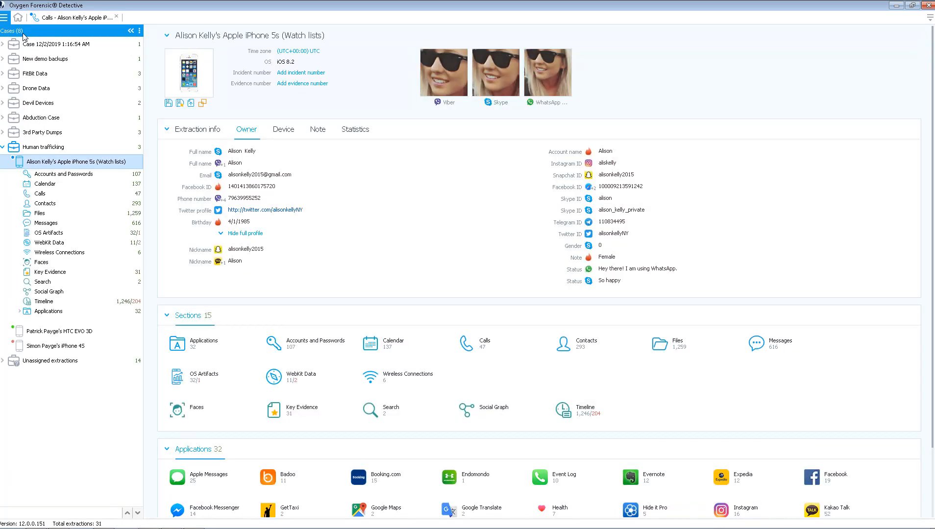
# Examine the Messages section with the Contacts, Groups and Accounts filter groups expanded, and return to the extraction overview.
pyautogui.click(781, 341)
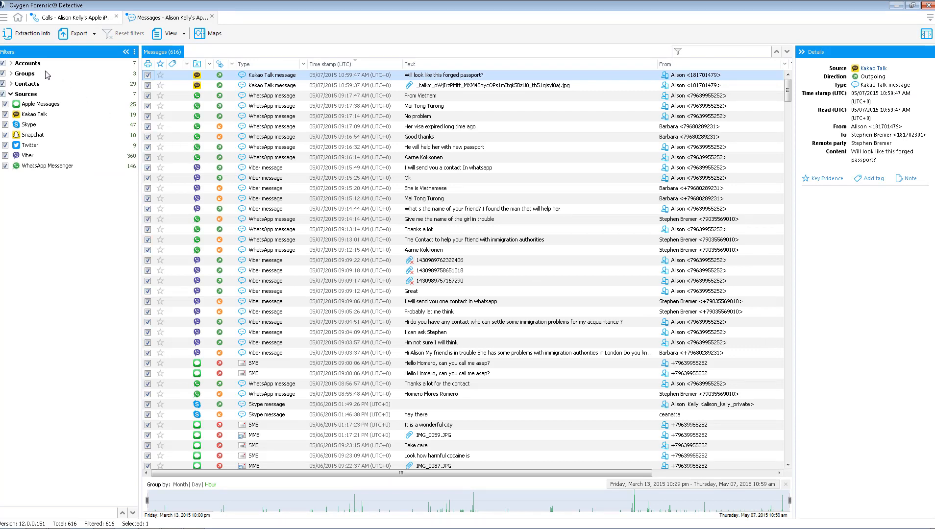
pyautogui.click(11, 84)
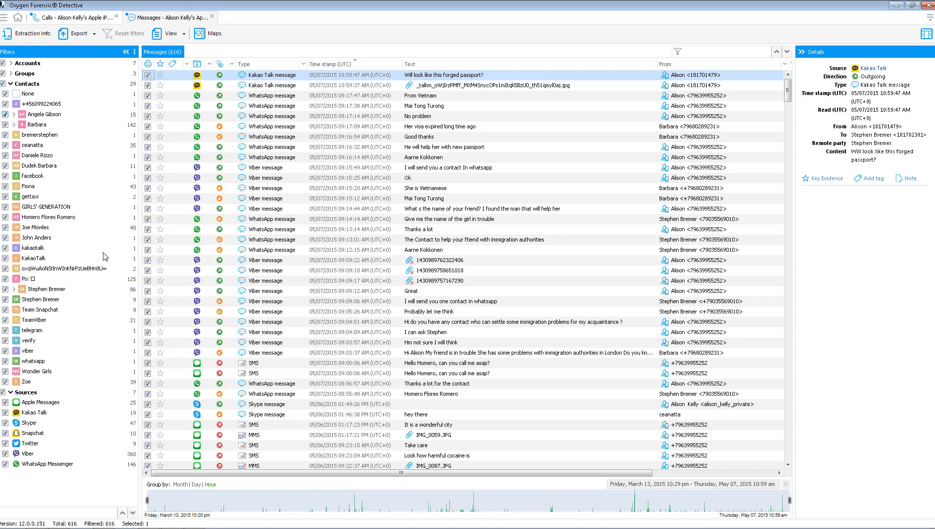
pyautogui.click(11, 74)
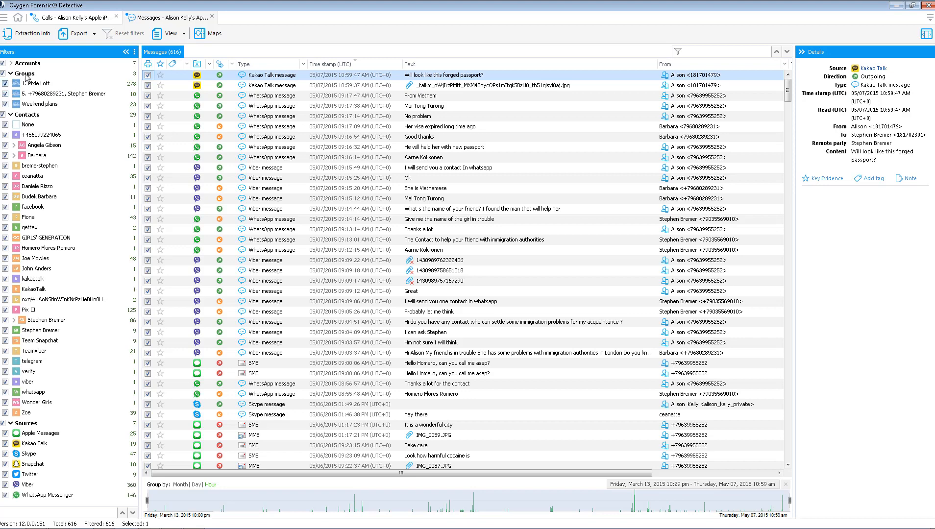
pyautogui.click(11, 64)
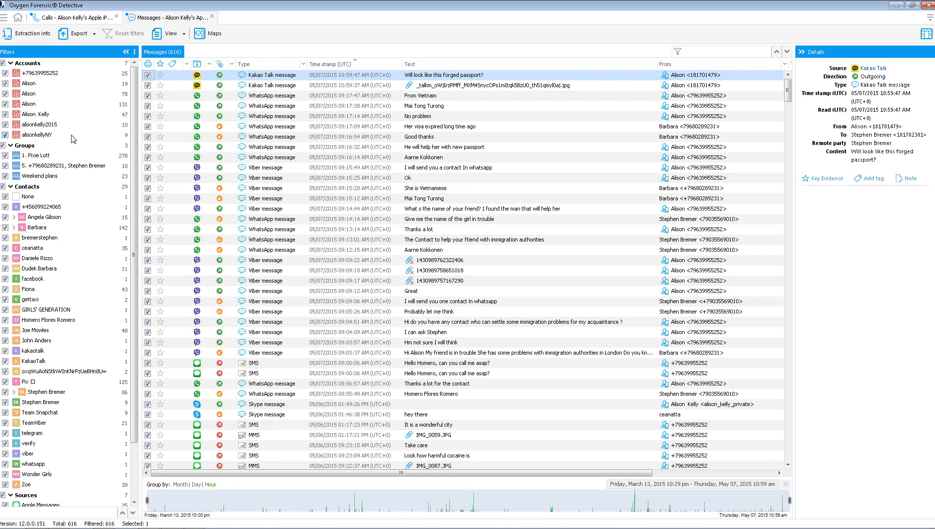
pyautogui.click(32, 33)
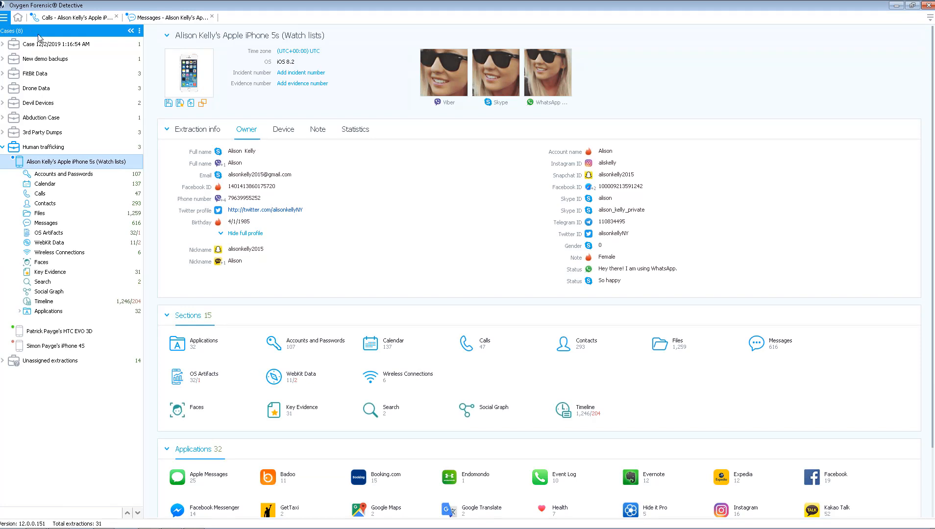
# Open the Social Graph, move the "1. Pixie Lott" group node upward, and inspect the links of three of the owner's account nodes.
pyautogui.click(492, 407)
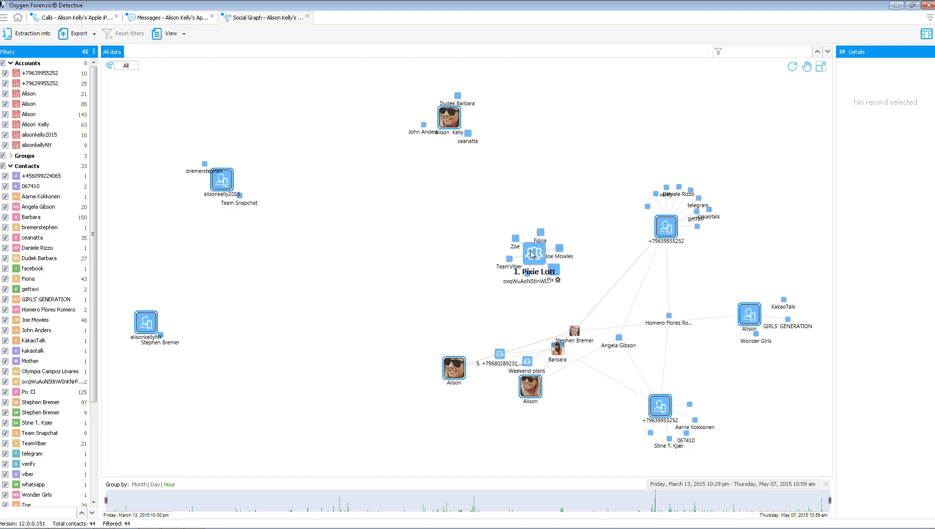
pyautogui.moveTo(534, 253); pyautogui.dragTo(529, 198)
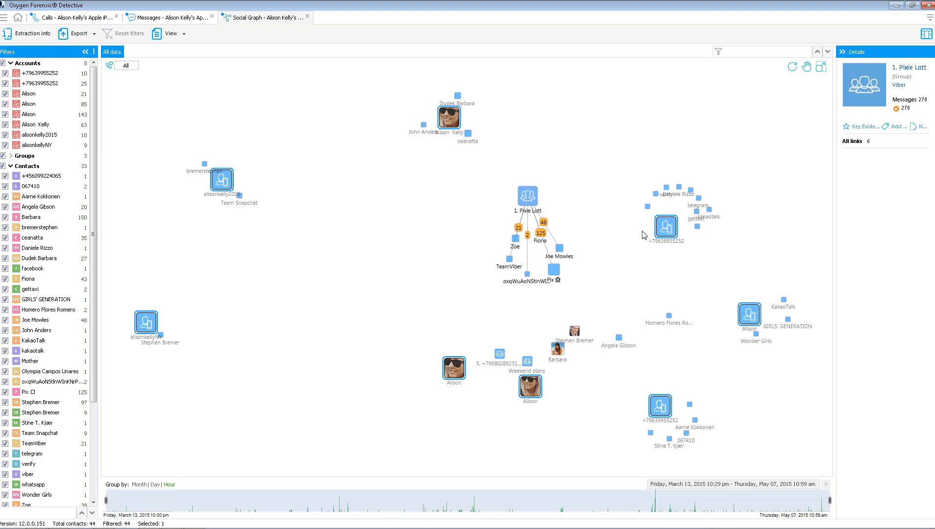
pyautogui.click(662, 226)
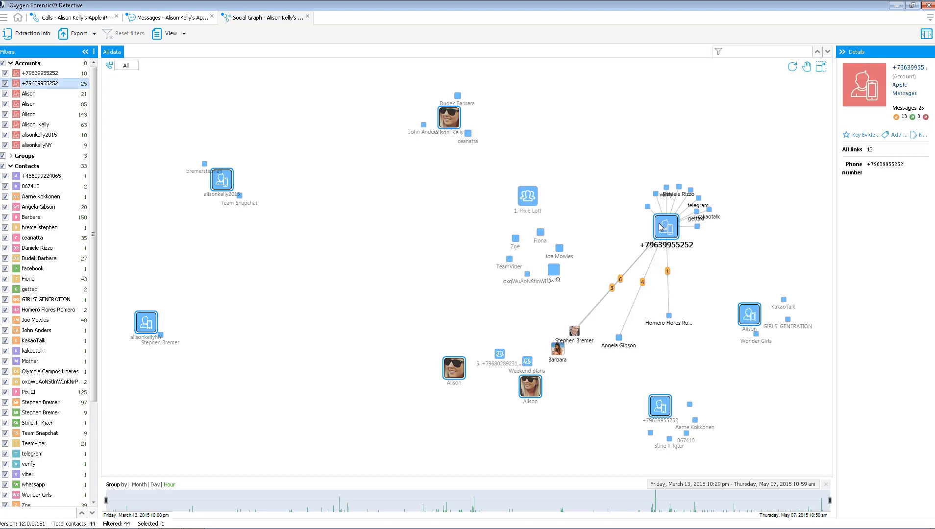
pyautogui.click(750, 314)
pyautogui.click(658, 406)
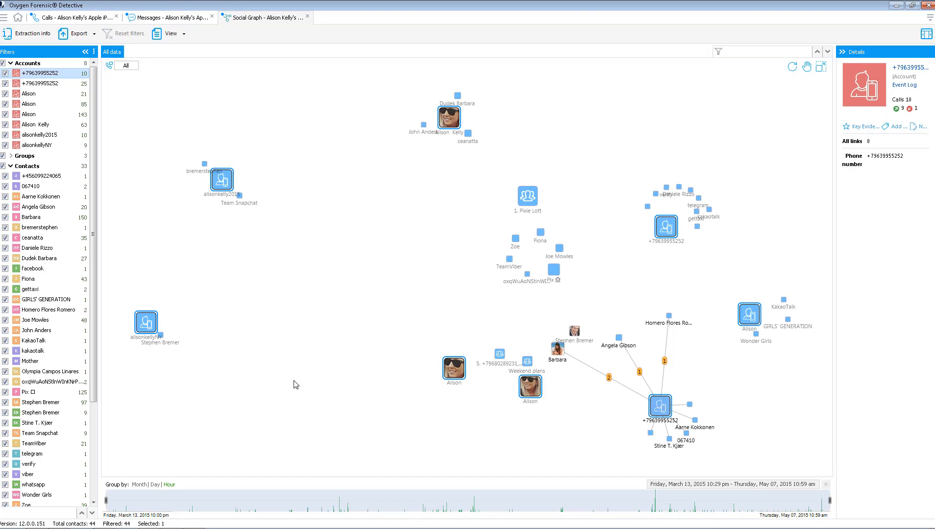
# Open the program options and examine the Contacts settings for merging within a device and within a case.
pyautogui.click(930, 18)
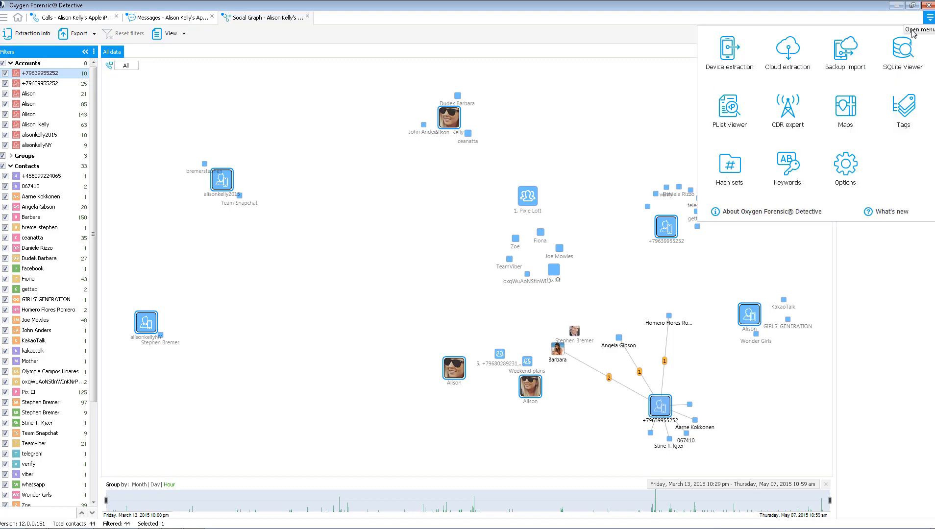
pyautogui.click(847, 165)
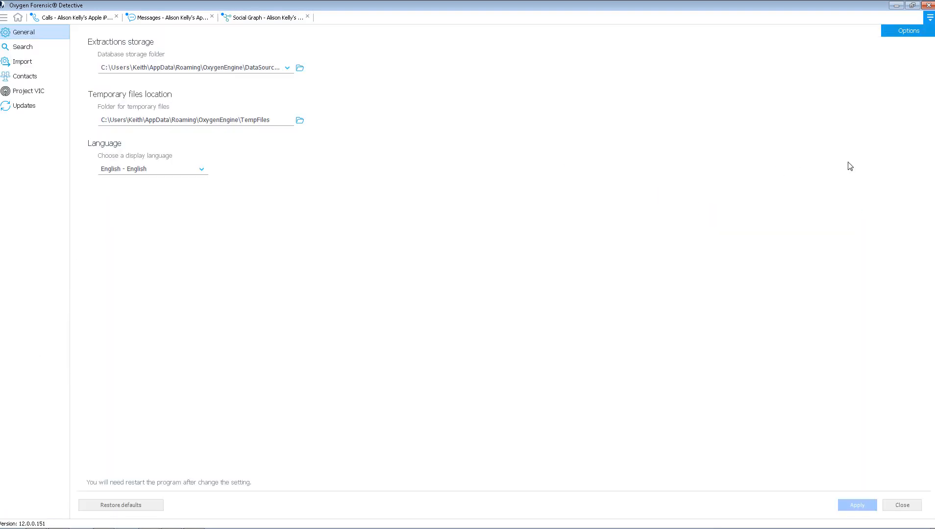
pyautogui.click(29, 79)
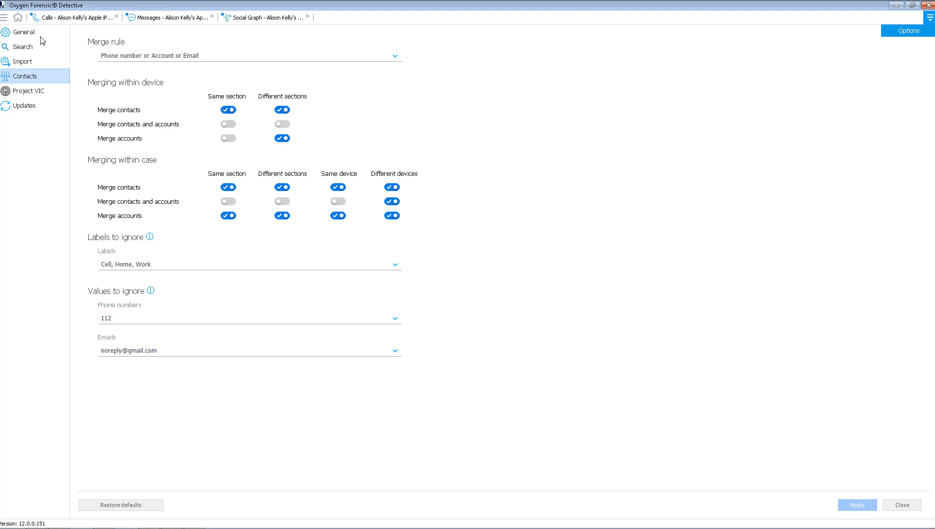
# Open the Contacts section of the iPhone 5s extraction and filter the list to Account entries from all sources.
pyautogui.click(4, 19)
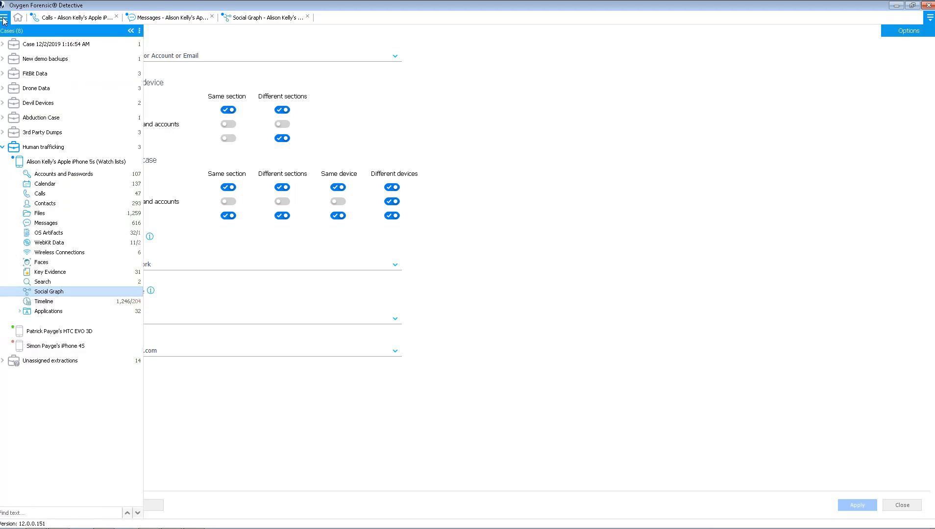
pyautogui.click(83, 164)
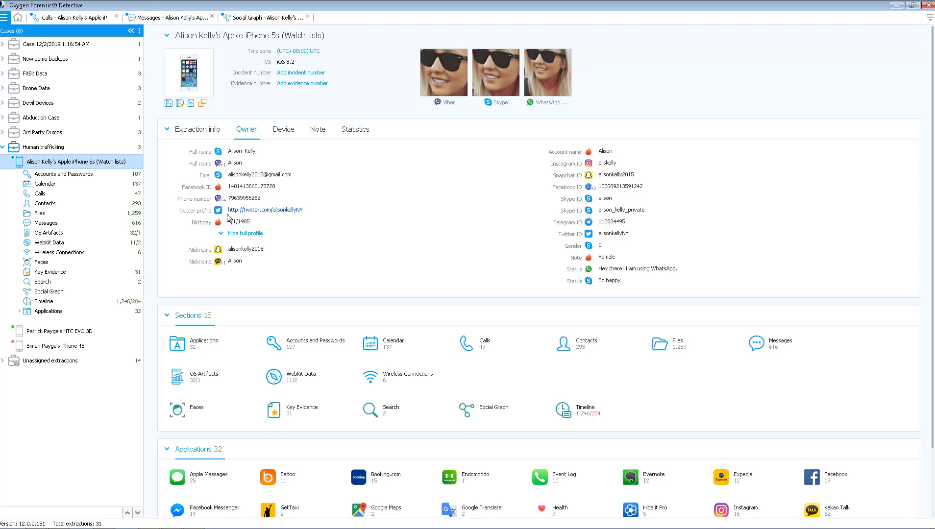
pyautogui.click(586, 346)
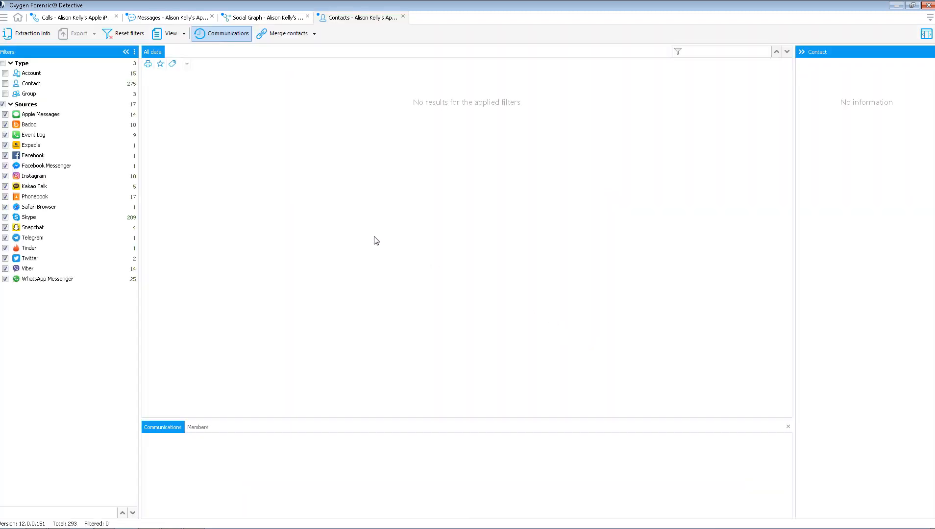
pyautogui.click(2, 63)
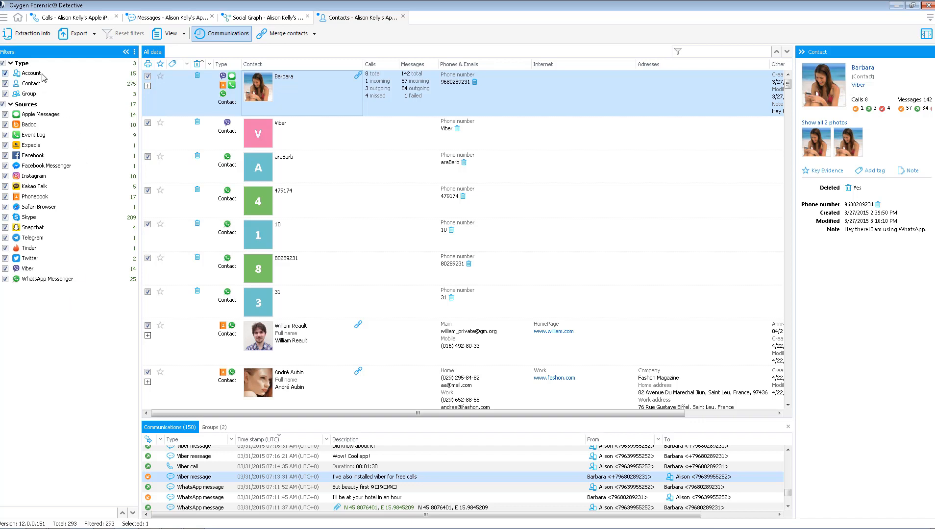
pyautogui.click(5, 84)
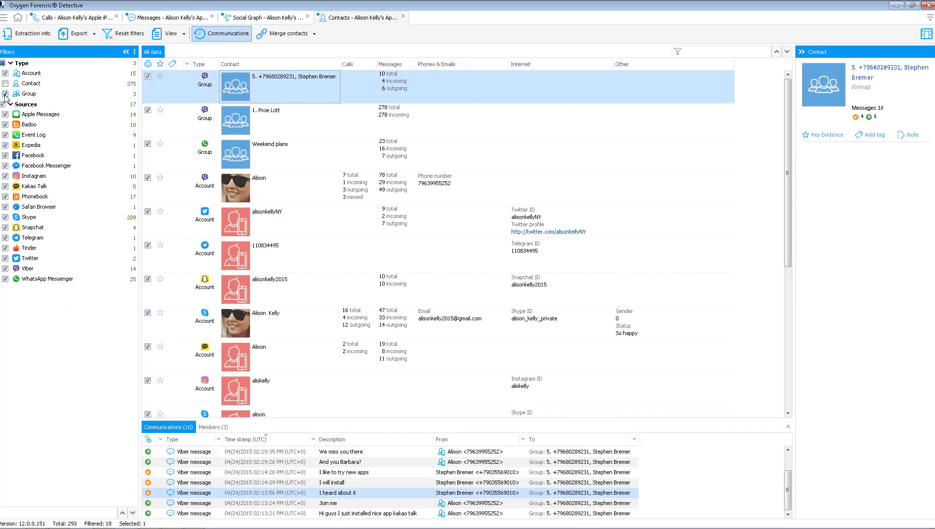
pyautogui.click(5, 94)
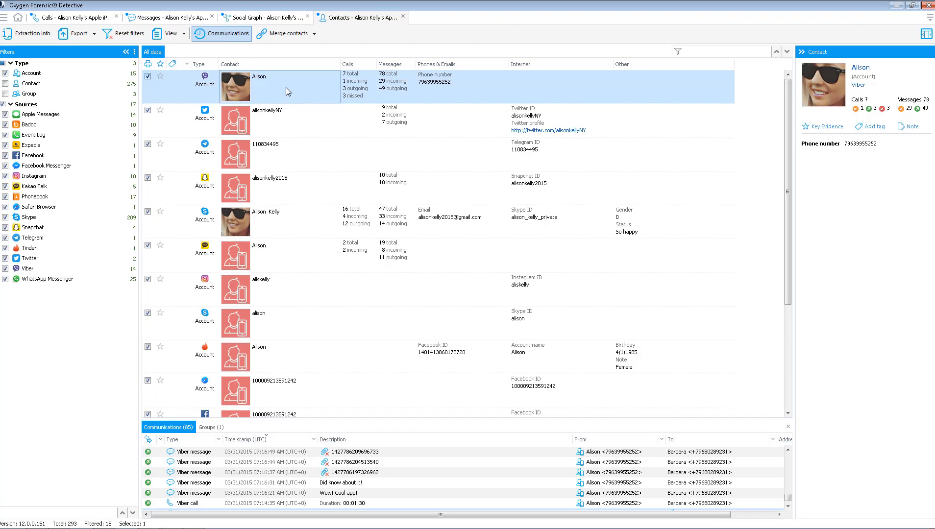
# Examine the owner's individual account records, including Twitter, Snapchat, Skype, Kakao Talk, Instagram and Tinder, down to the end of the list.
pyautogui.click(286, 118)
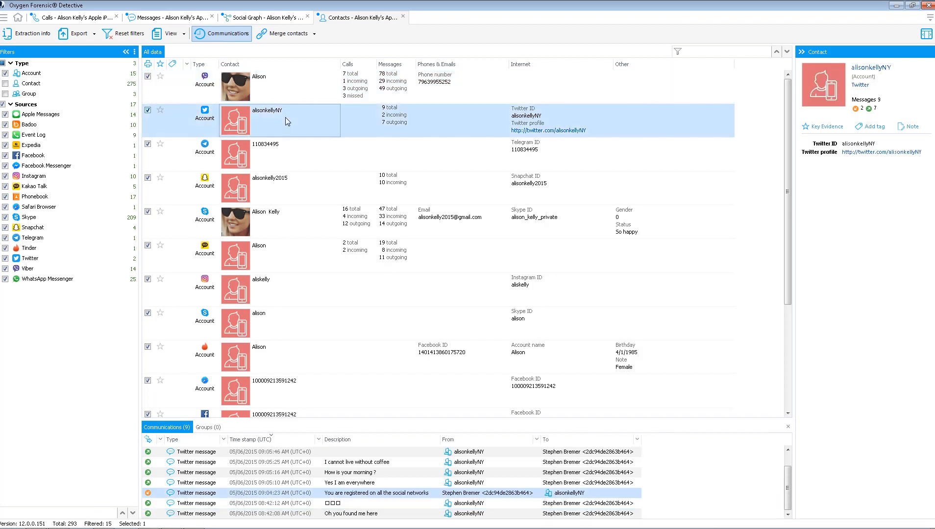
pyautogui.click(293, 182)
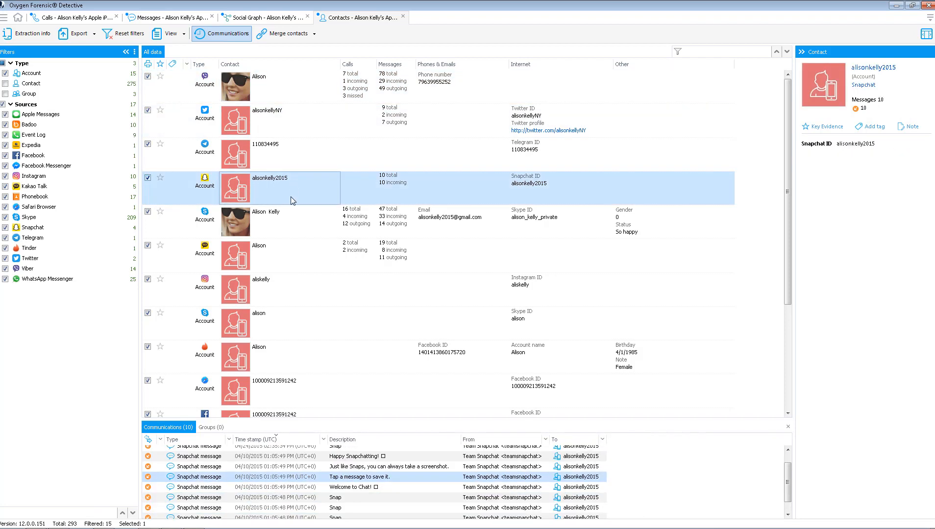
pyautogui.click(287, 223)
pyautogui.click(287, 255)
pyautogui.click(286, 288)
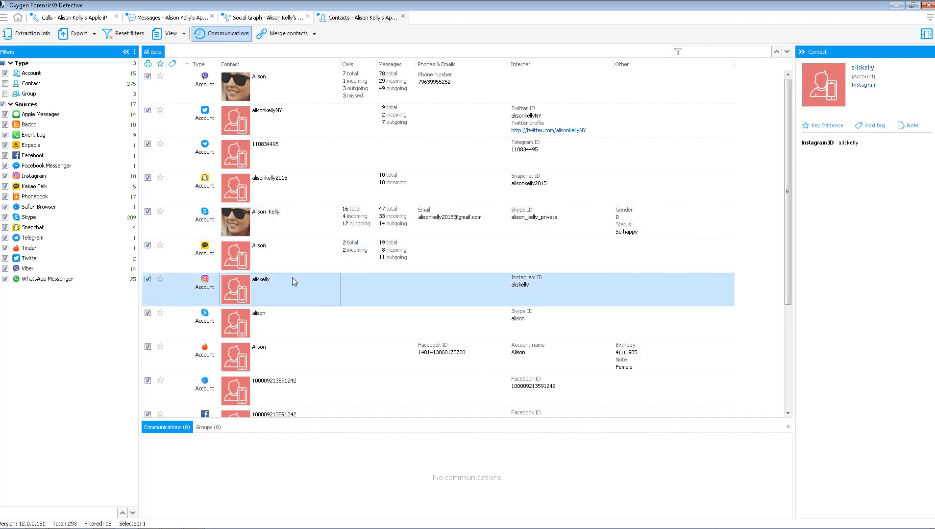
pyautogui.click(275, 324)
pyautogui.click(275, 362)
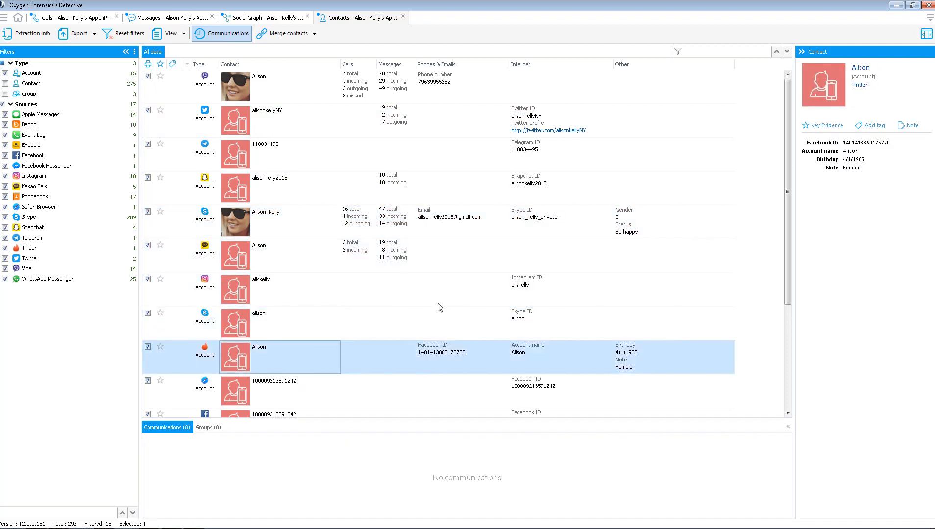
pyautogui.moveTo(788, 146); pyautogui.dragTo(788, 232)
pyautogui.moveTo(799, 270); pyautogui.dragTo(799, 287)
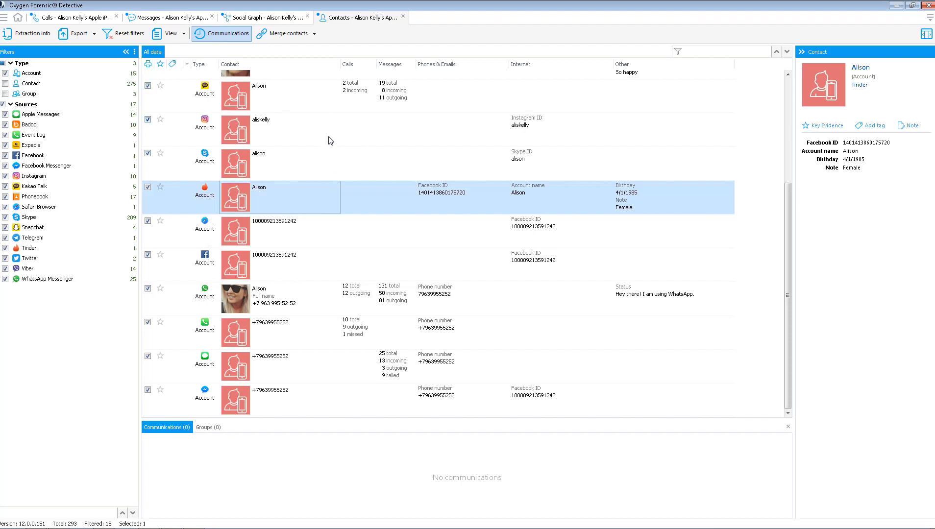
# Automatically merge the extraction's contacts and accounts.
pyautogui.click(314, 35)
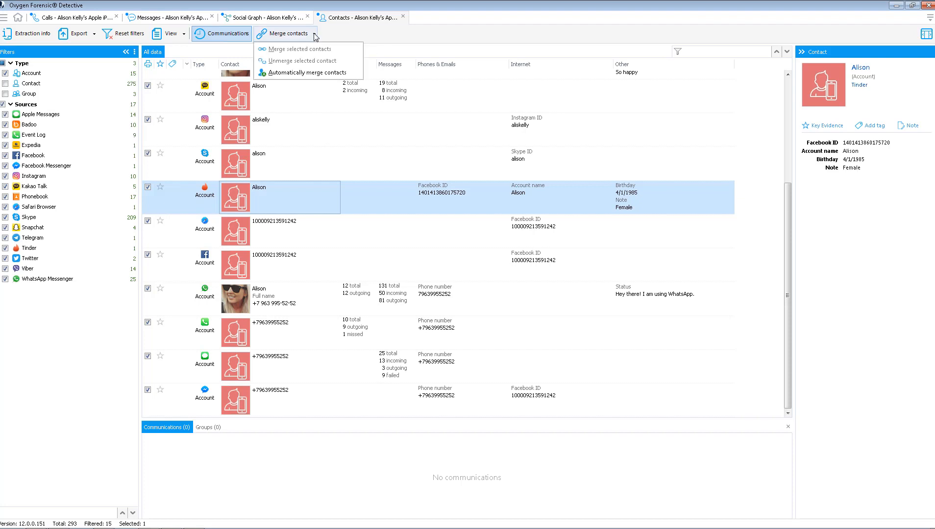
pyautogui.click(282, 73)
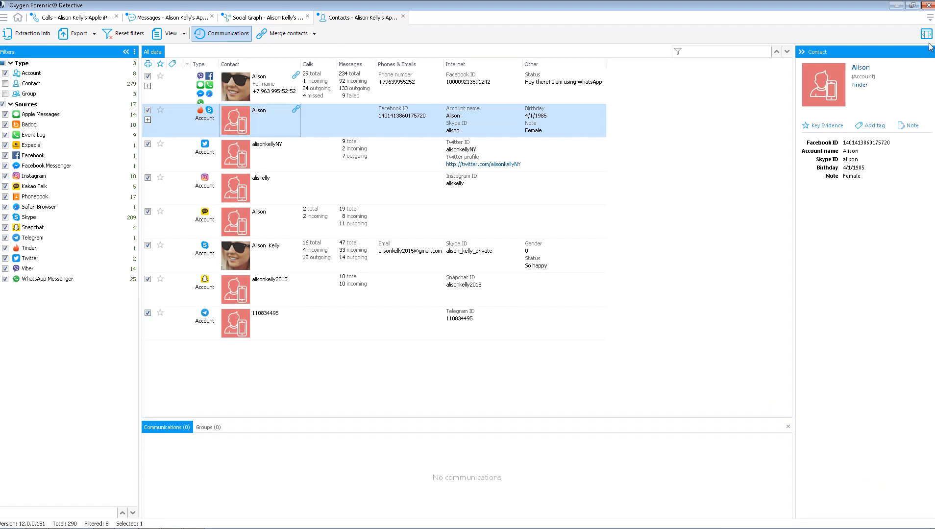
# Review the Contacts merging options for the device and the case, and return to the extraction's Contacts section.
pyautogui.click(929, 17)
pyautogui.click(845, 164)
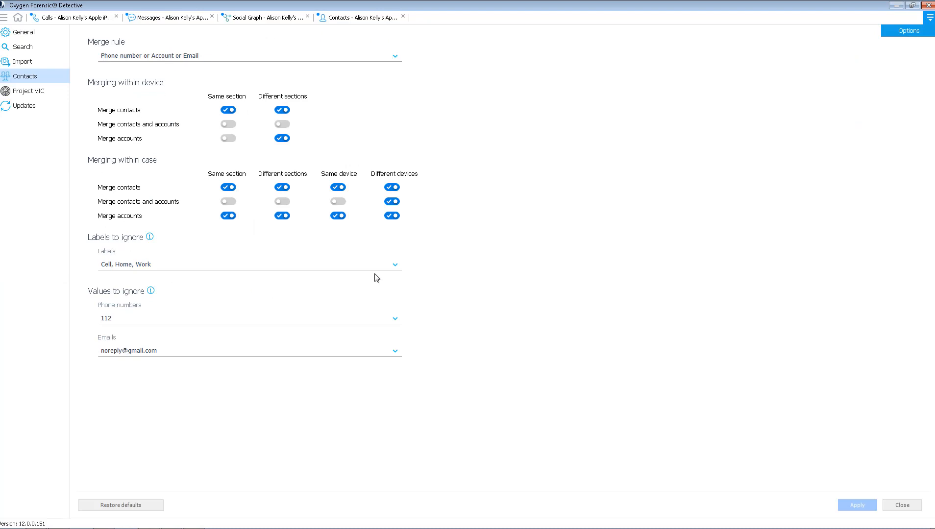
pyautogui.click(356, 20)
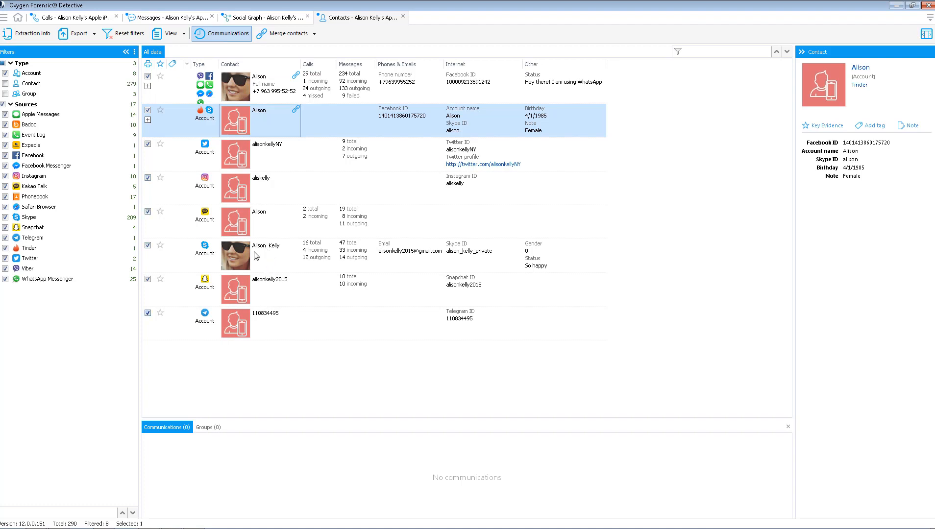
# Examine the accounts grouped under the owner's Viber and Facebook merged record and compare them with the owner accounts in the social graph.
pyautogui.click(210, 88)
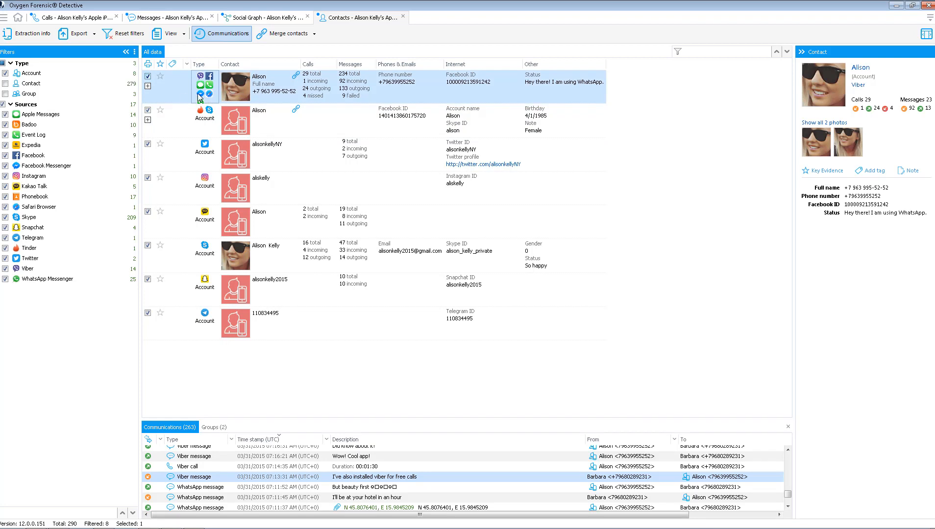
pyautogui.click(147, 86)
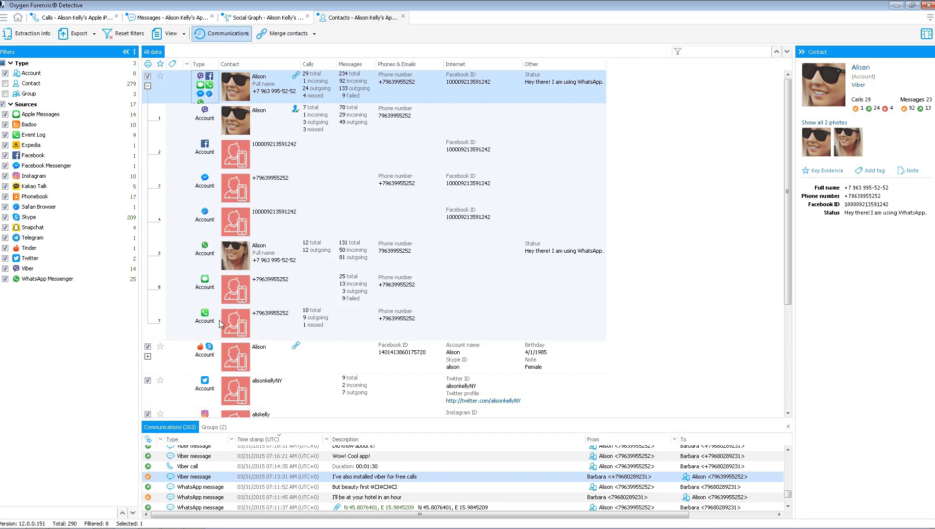
pyautogui.click(148, 86)
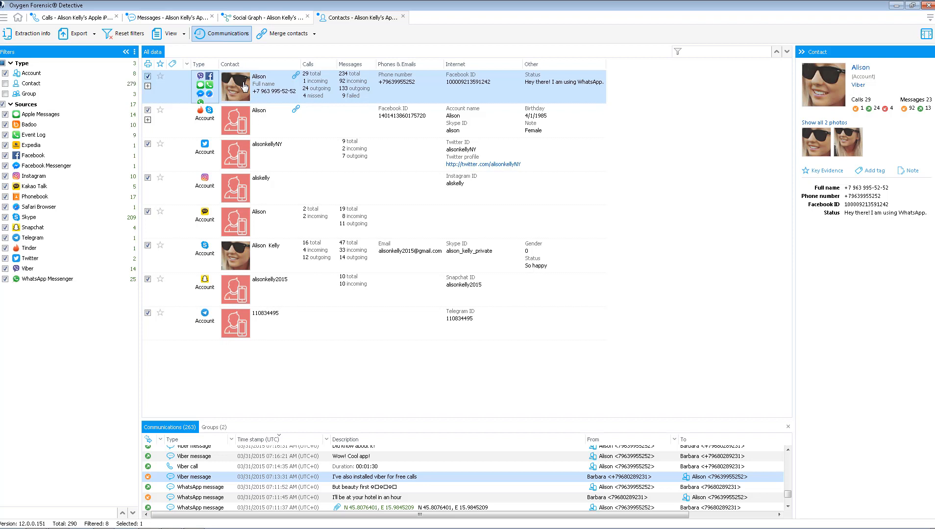
pyautogui.click(278, 20)
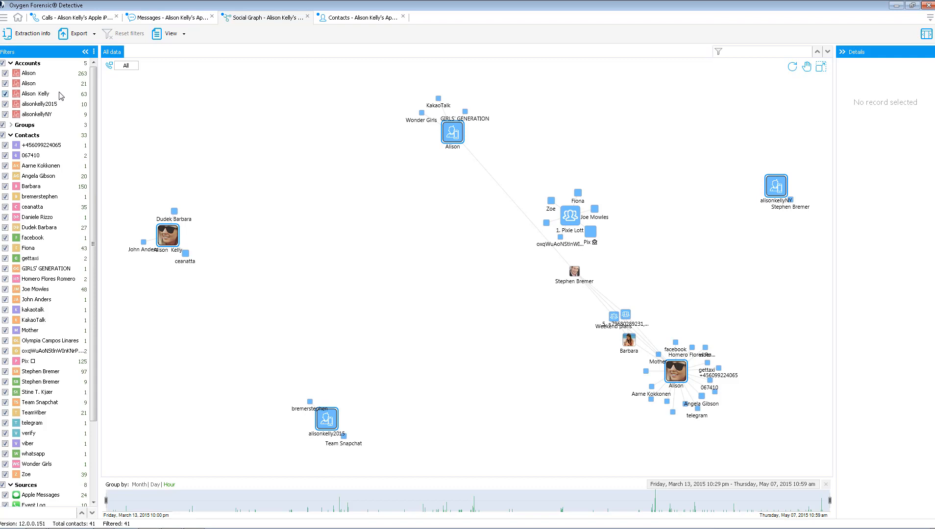
pyautogui.click(349, 20)
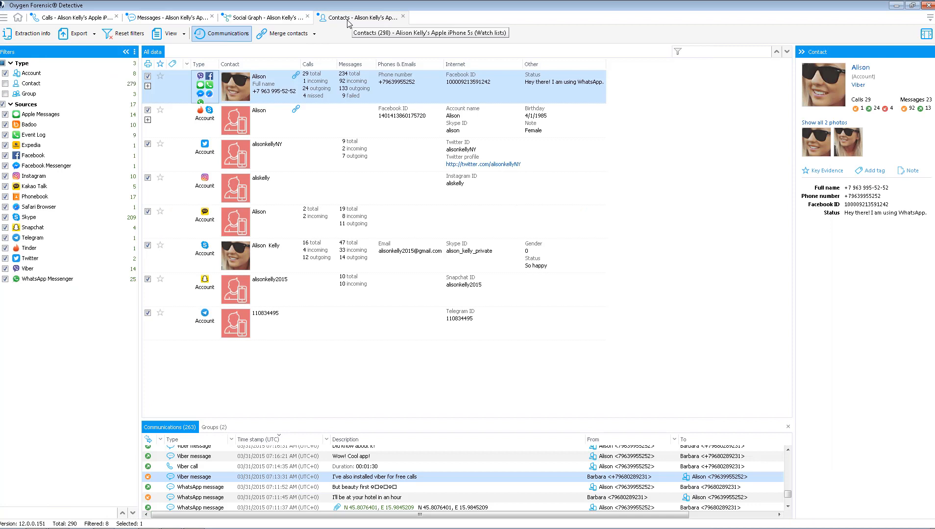
# Merge all of the owner's account records except the Telegram one into a single contact.
pyautogui.click(268, 119)
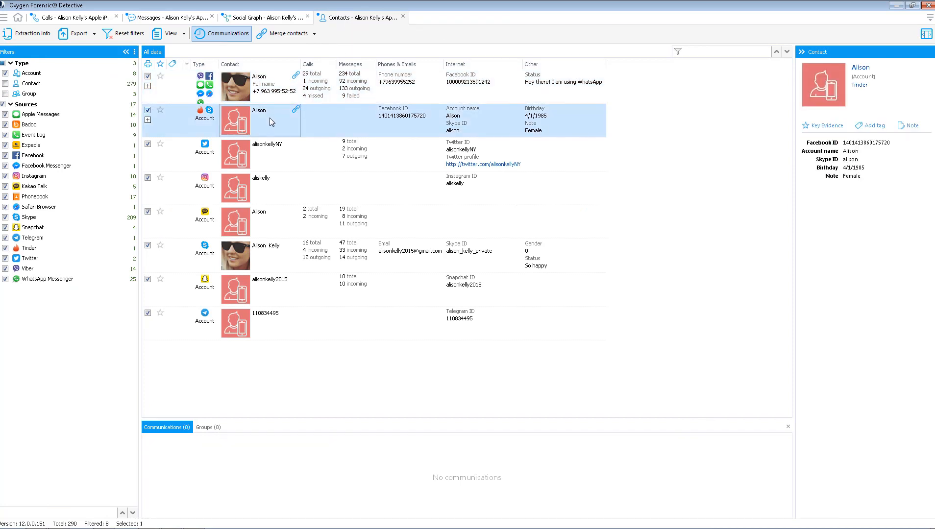
pyautogui.keyDown('ctrl'); pyautogui.click(287, 150); pyautogui.keyUp('ctrl')
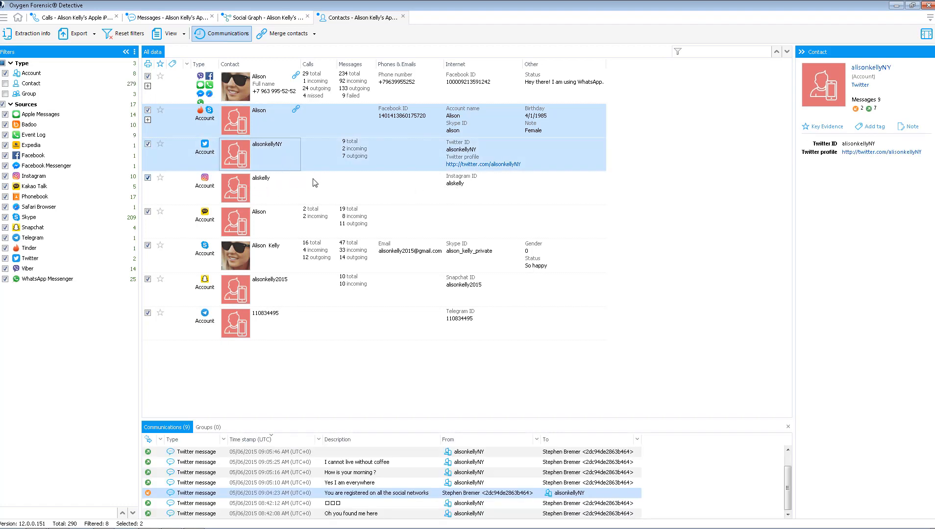
pyautogui.keyDown('ctrl'); pyautogui.click(278, 180); pyautogui.keyUp('ctrl')
pyautogui.keyDown('ctrl'); pyautogui.click(275, 219); pyautogui.keyUp('ctrl')
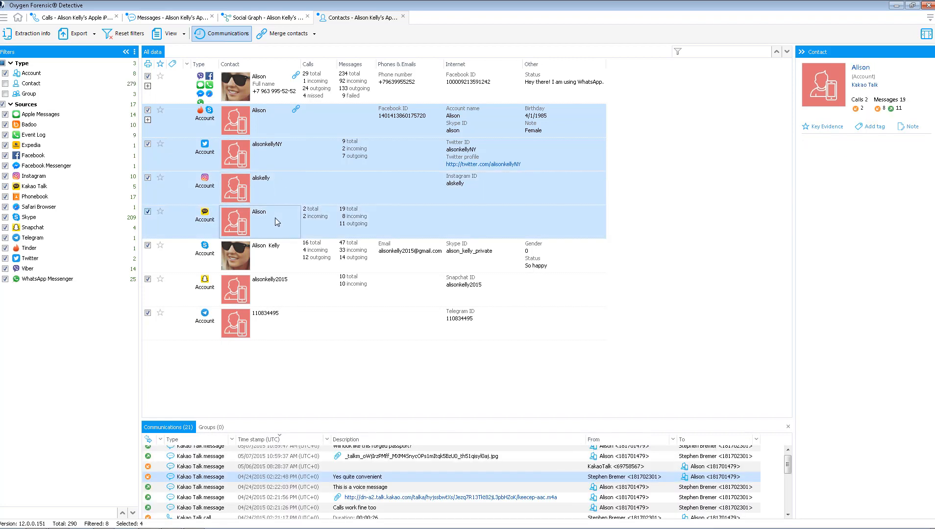
pyautogui.keyDown('ctrl'); pyautogui.click(268, 254); pyautogui.keyUp('ctrl')
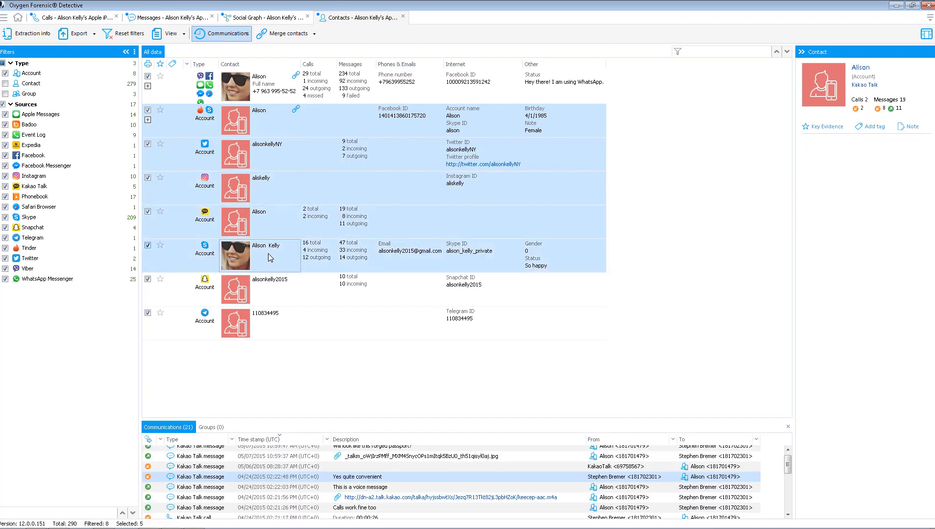
pyautogui.keyDown('ctrl'); pyautogui.click(268, 289); pyautogui.keyUp('ctrl')
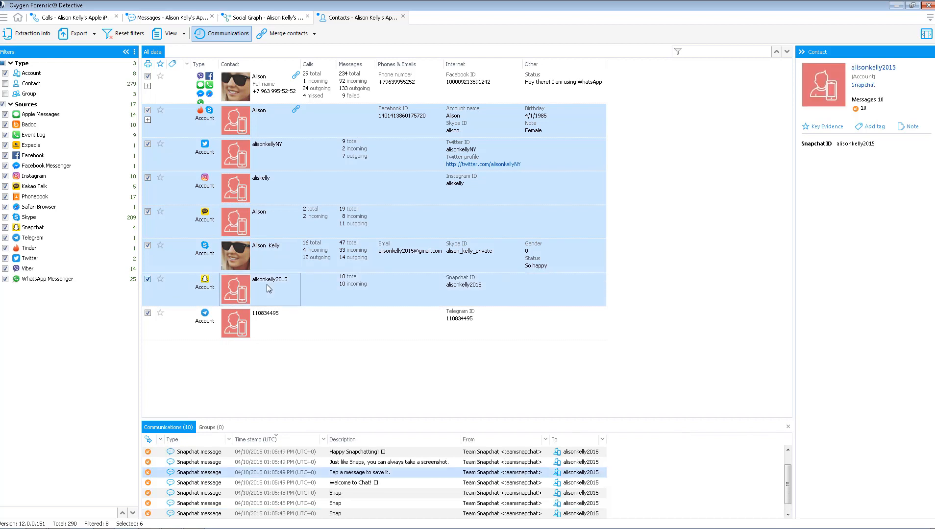
pyautogui.keyDown('ctrl'); pyautogui.click(276, 86); pyautogui.keyUp('ctrl')
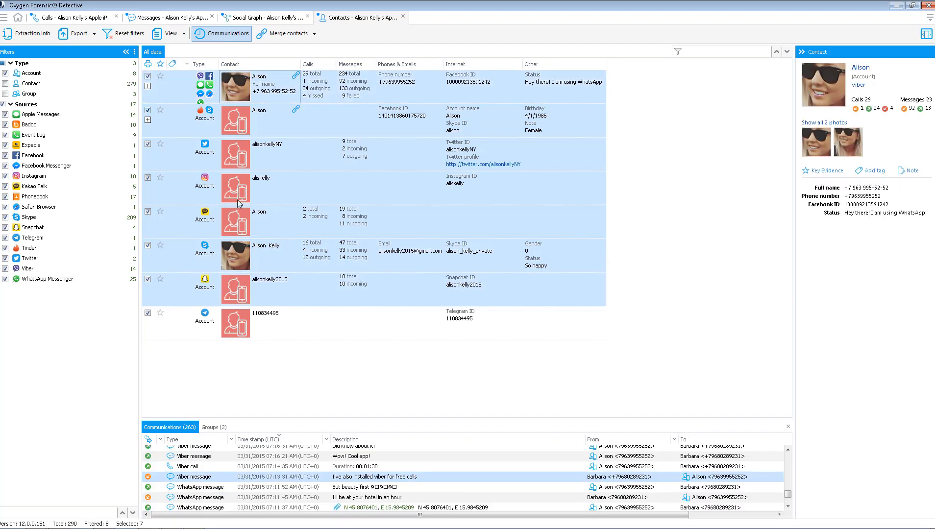
pyautogui.click(314, 35)
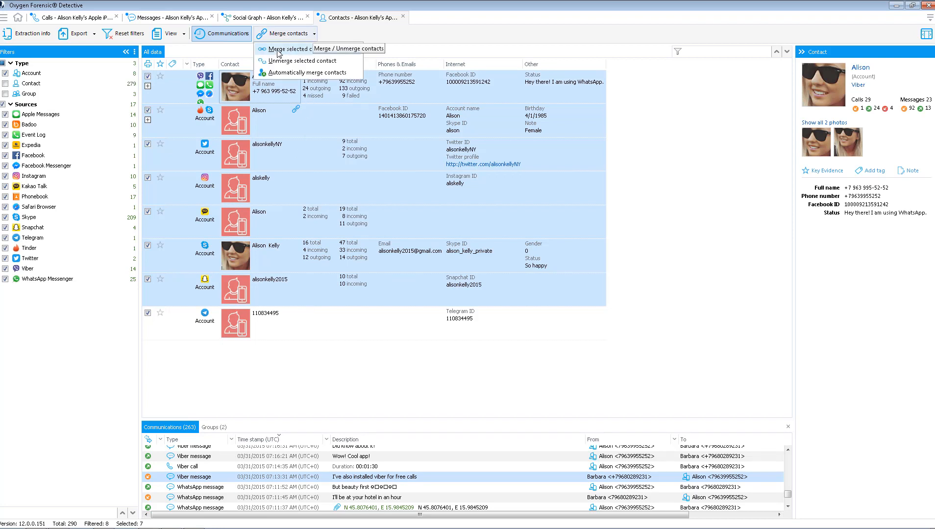
pyautogui.click(296, 49)
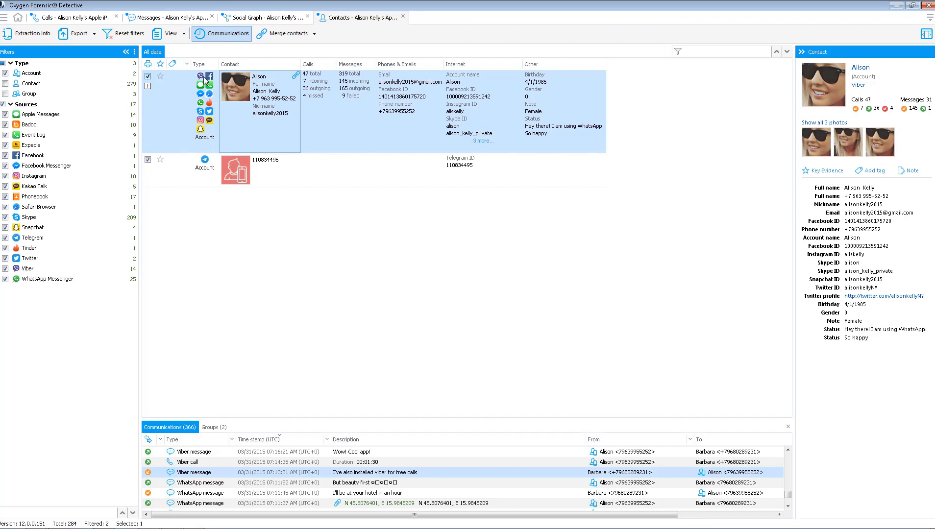
# In the social graph, move the merged owner and the Viber contact with 84 shared communications apart from the rest, and select their link.
pyautogui.click(264, 19)
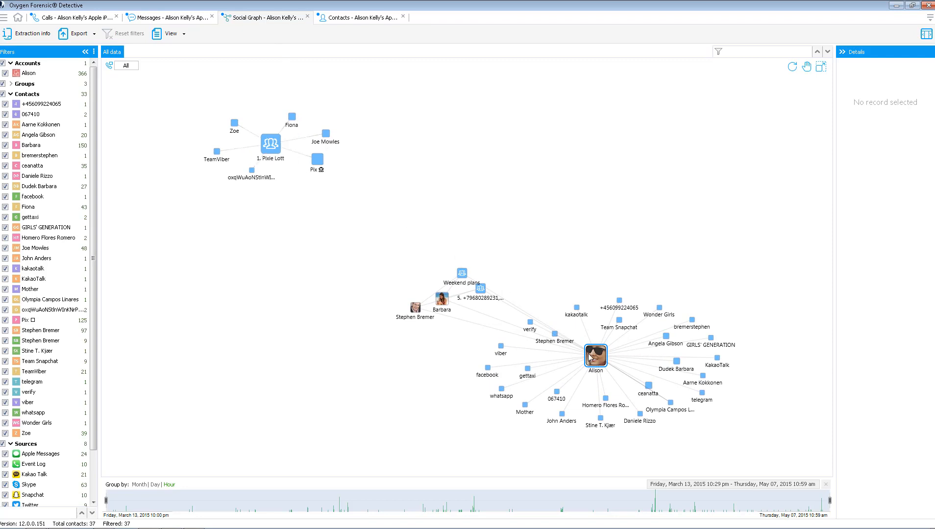
pyautogui.moveTo(595, 358); pyautogui.dragTo(635, 153)
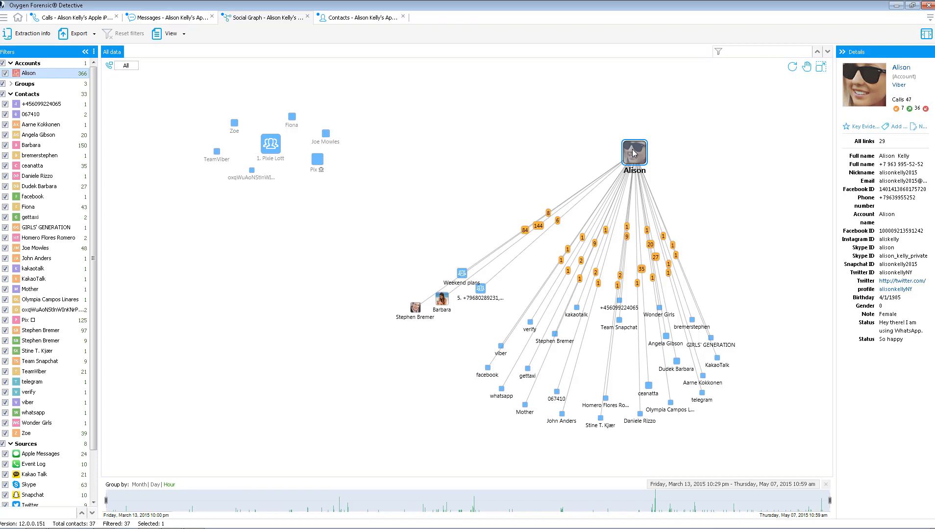
pyautogui.moveTo(416, 307); pyautogui.dragTo(419, 152)
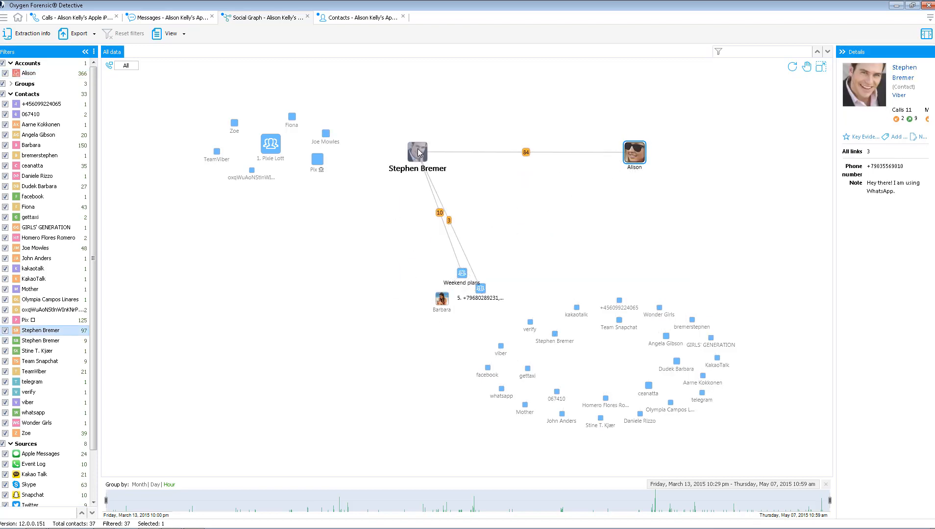
pyautogui.click(526, 151)
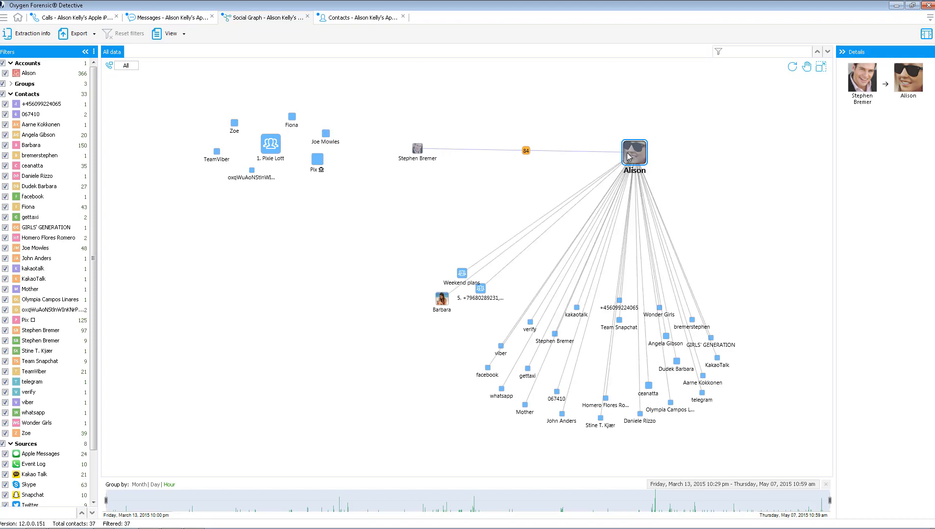
# Show the Communications grid in the social graph and display the communications behind the selected link.
pyautogui.click(183, 34)
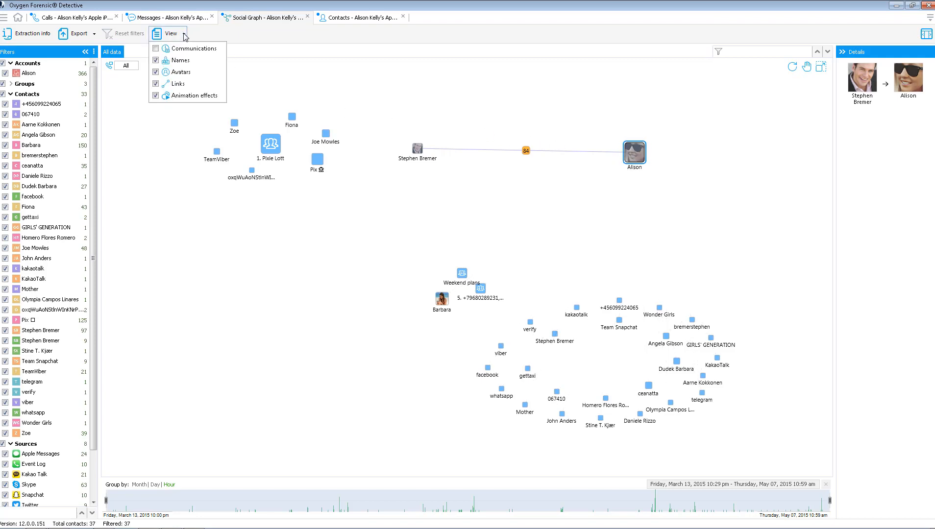
pyautogui.click(156, 50)
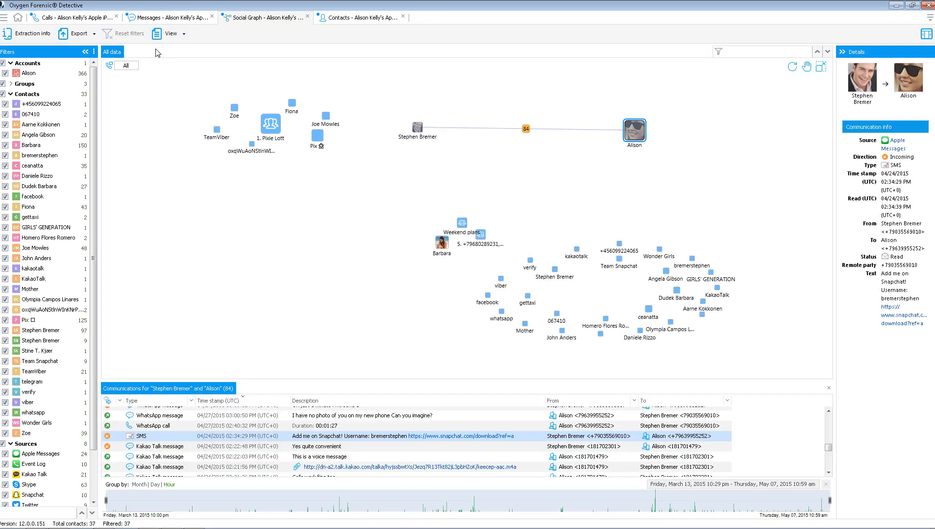
pyautogui.click(526, 130)
pyautogui.click(526, 130)
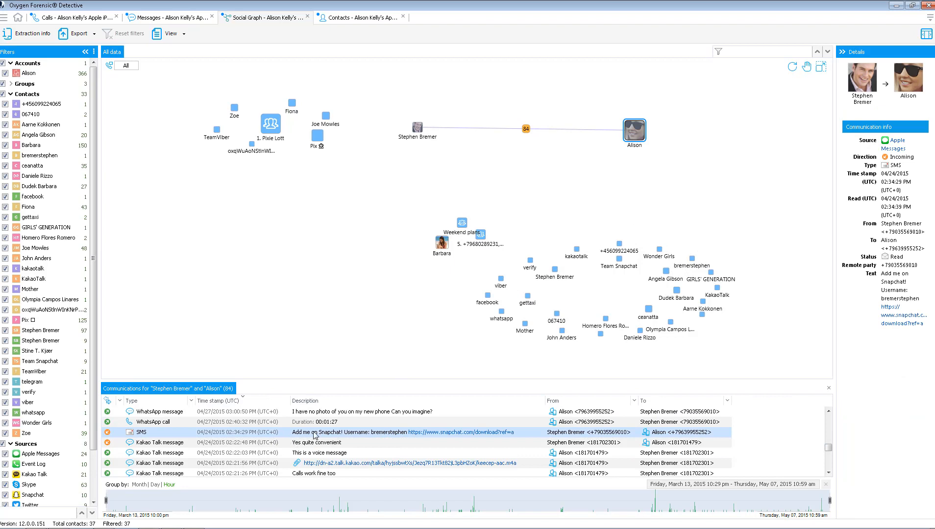
# Examine the owner's communications with individual contacts in the graph, including Wonder Girls, gettaxi, facebook, viber, verify and telegram.
pyautogui.click(659, 251)
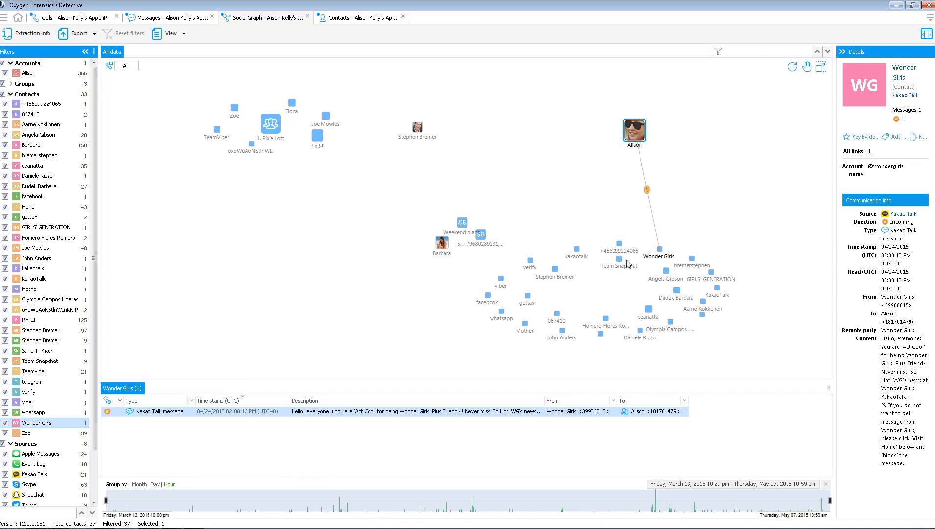
pyautogui.click(562, 330)
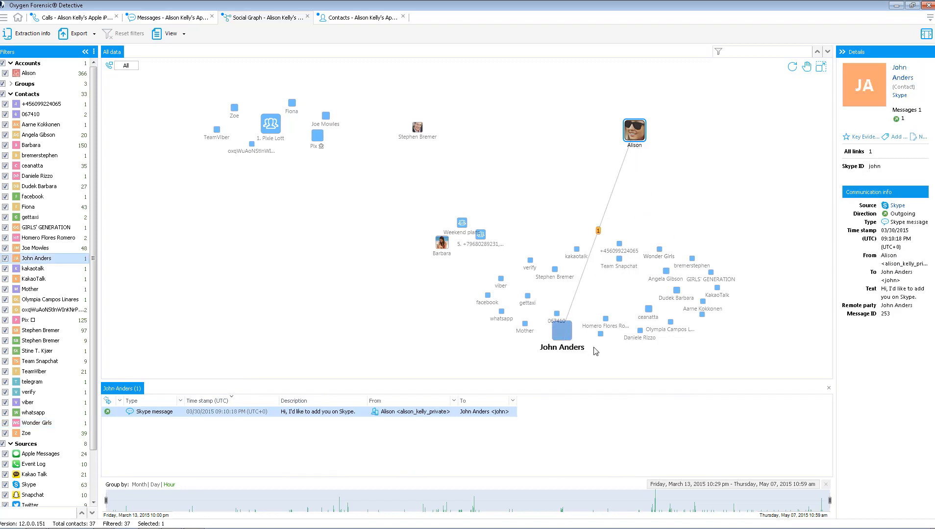
pyautogui.click(529, 298)
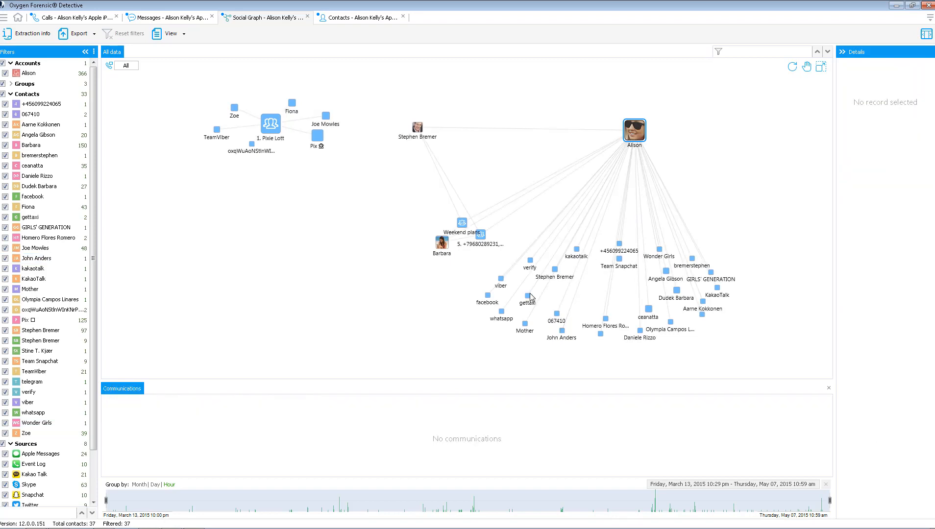
pyautogui.click(529, 298)
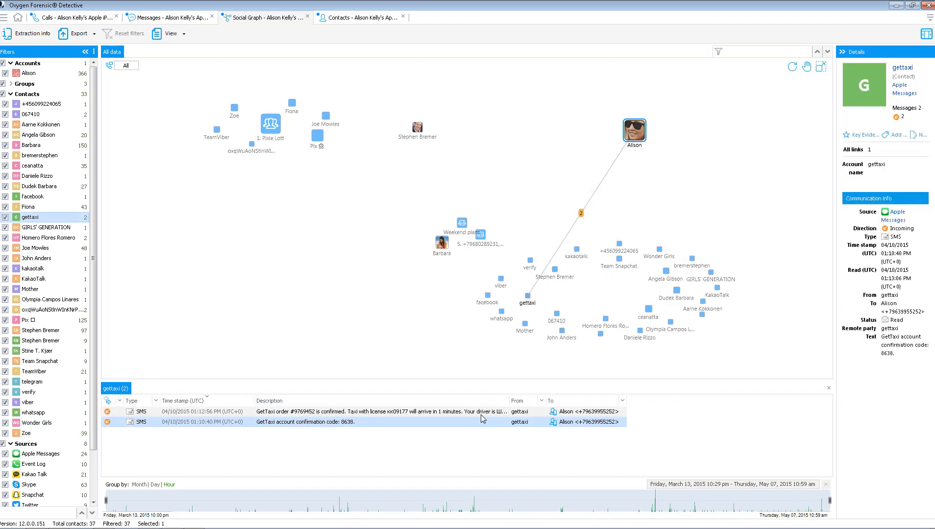
pyautogui.click(488, 297)
pyautogui.click(501, 279)
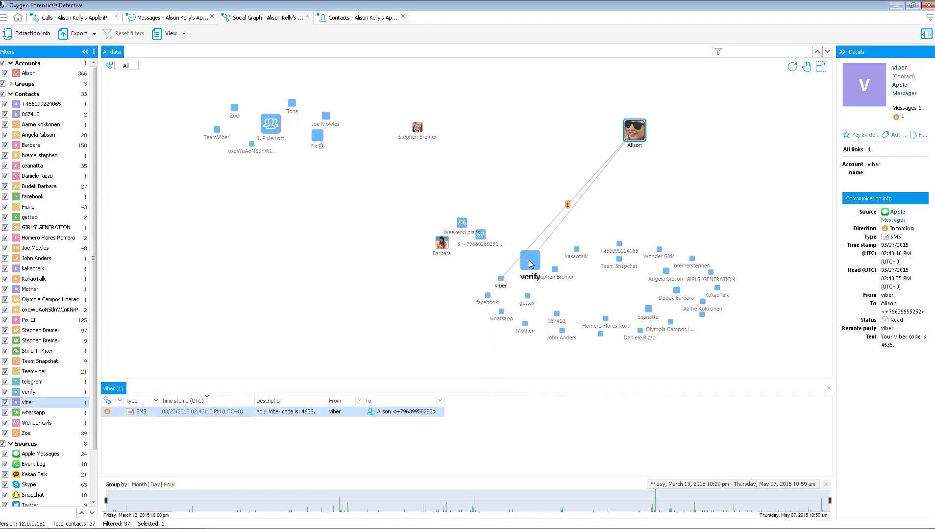
pyautogui.click(530, 260)
pyautogui.click(605, 320)
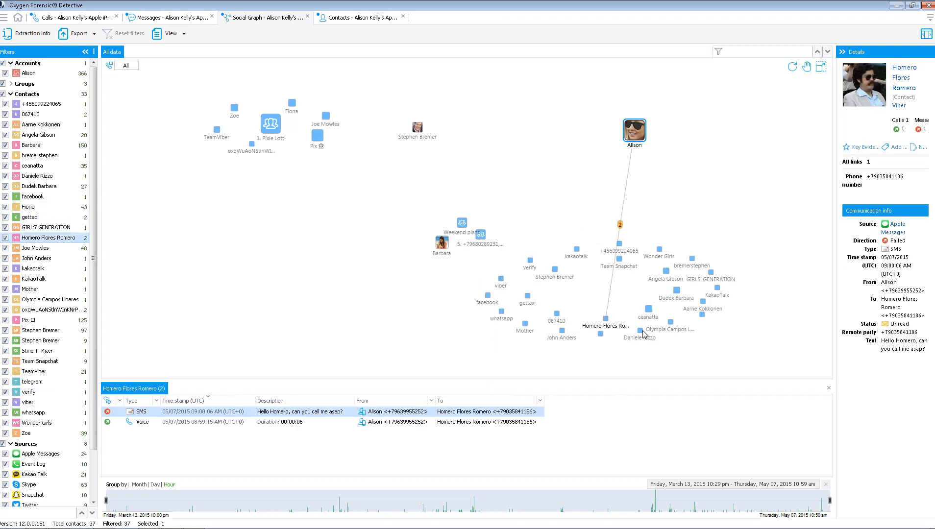
pyautogui.click(640, 331)
pyautogui.click(670, 323)
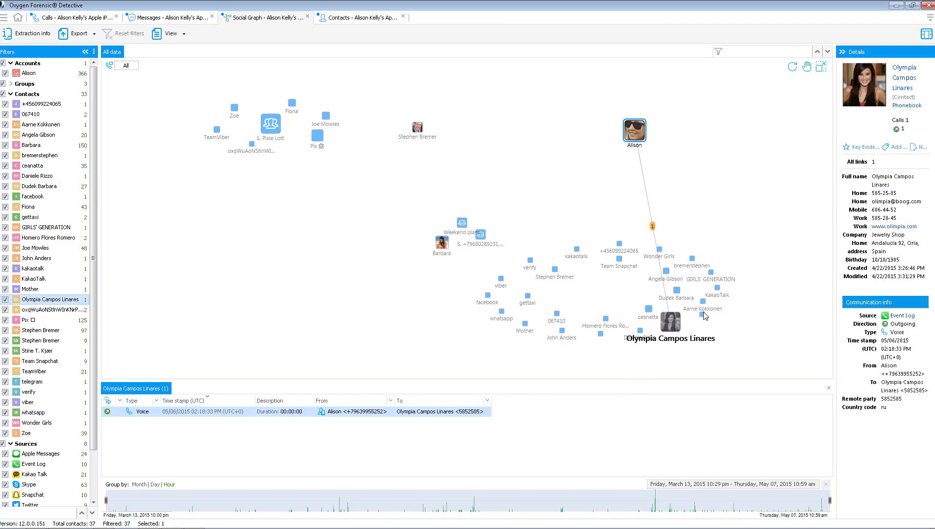
pyautogui.click(704, 316)
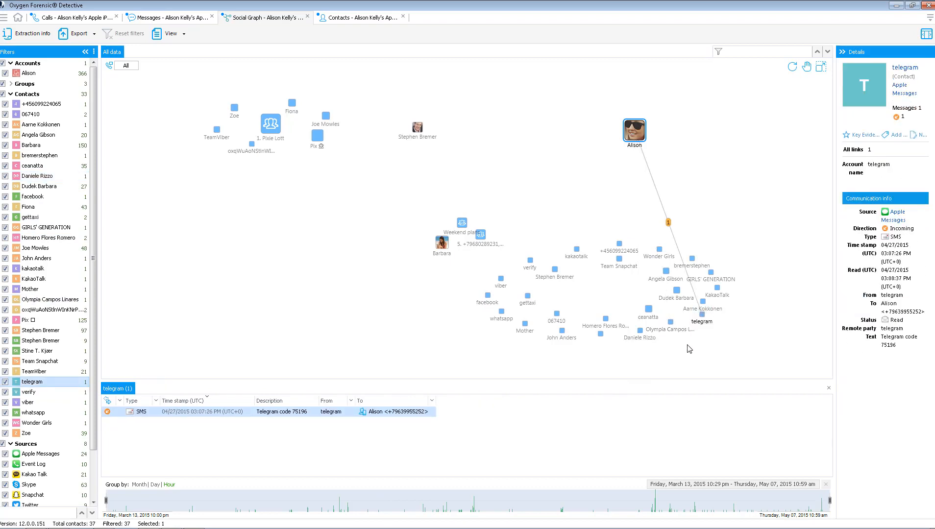
# Place the Viber contact and the same-named Twitter contact near each other in the graph, and filter the graph by their surname.
pyautogui.click(419, 125)
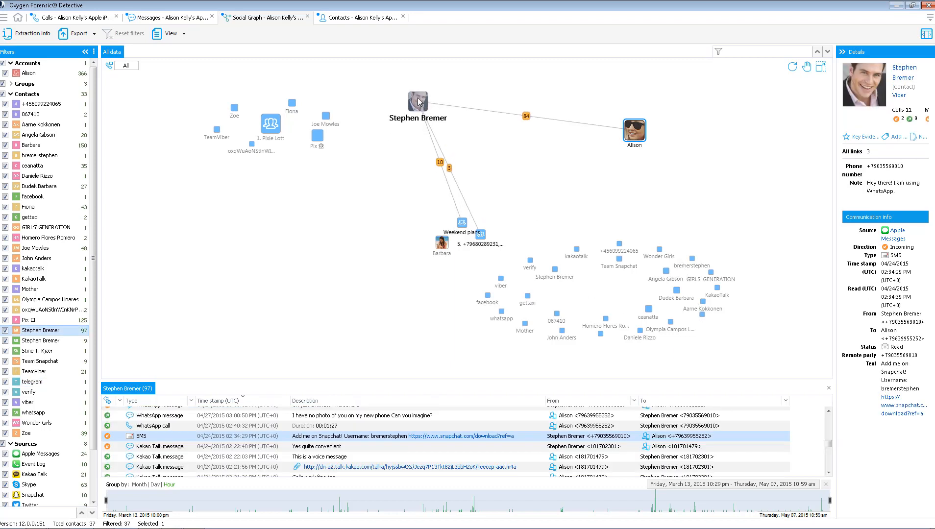
pyautogui.click(555, 269)
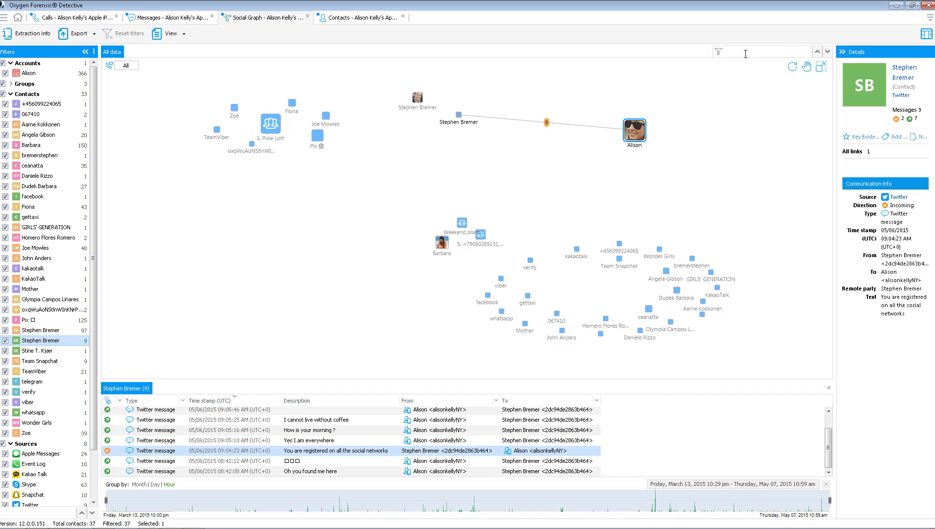
pyautogui.write('bremer')
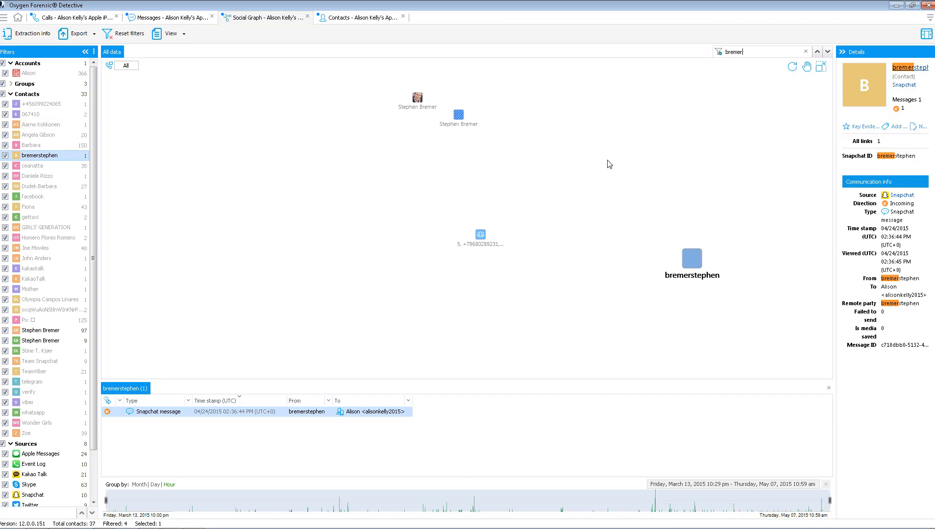
# Include the Contact and Group types in the contacts list and filter the list by the duplicate contact's surname.
pyautogui.click(360, 17)
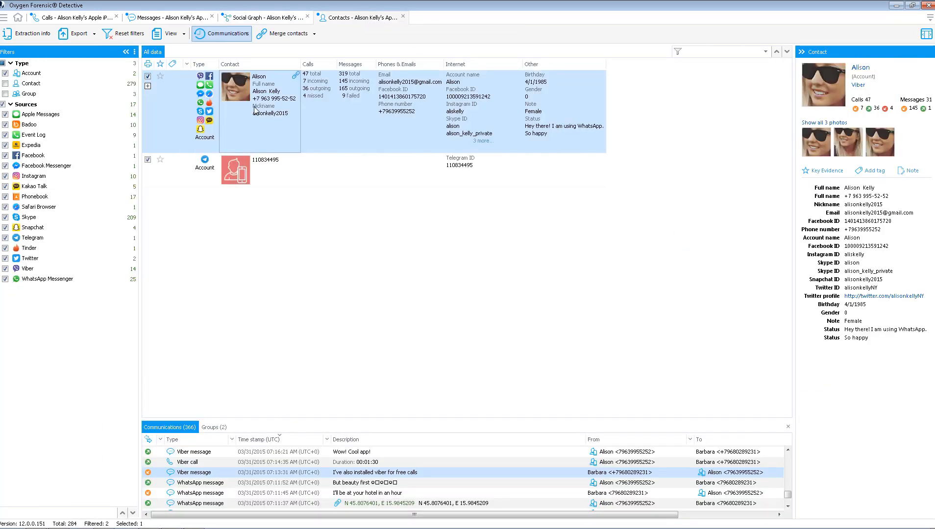
pyautogui.click(5, 83)
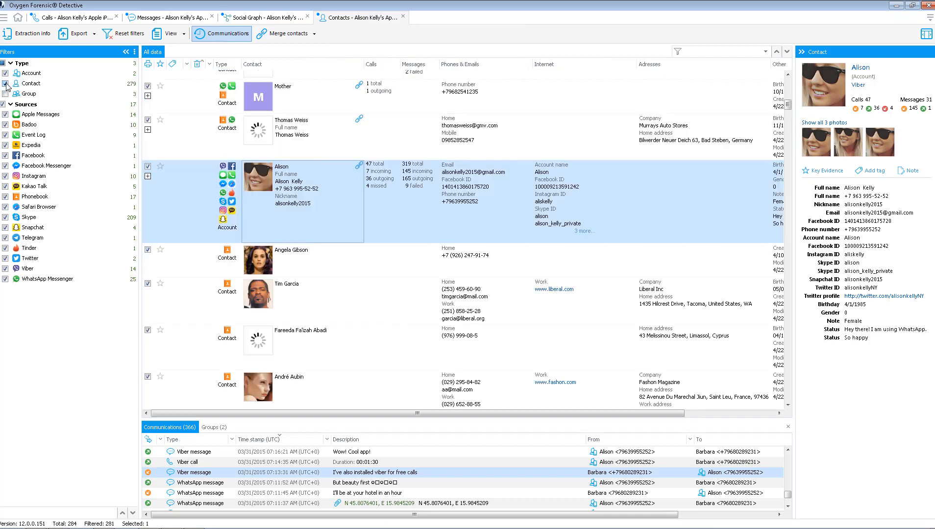
pyautogui.click(6, 94)
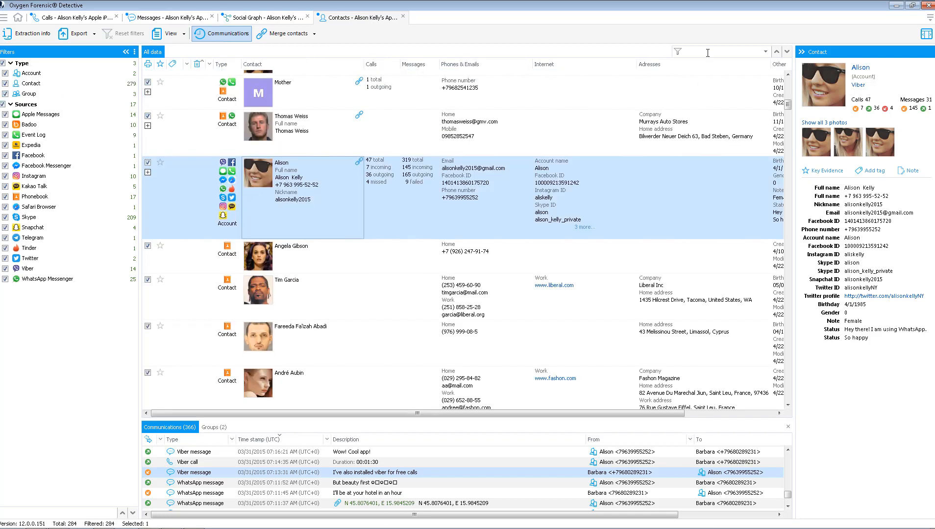
pyautogui.write('bremer')
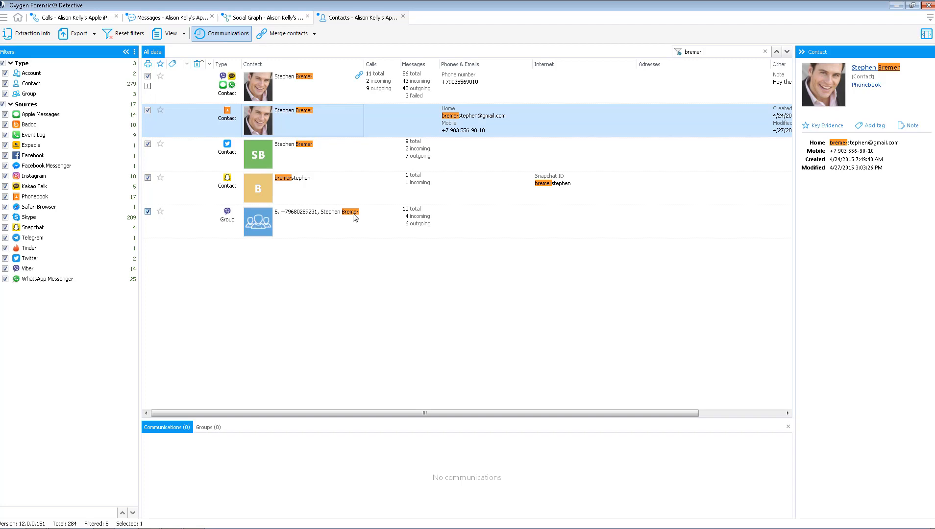
# Merge the contact's Phonebook, Twitter and Snapchat entries with the already merged Viber entry, leaving out the Viber group.
pyautogui.keyDown('ctrl'); pyautogui.click(349, 157); pyautogui.keyUp('ctrl')
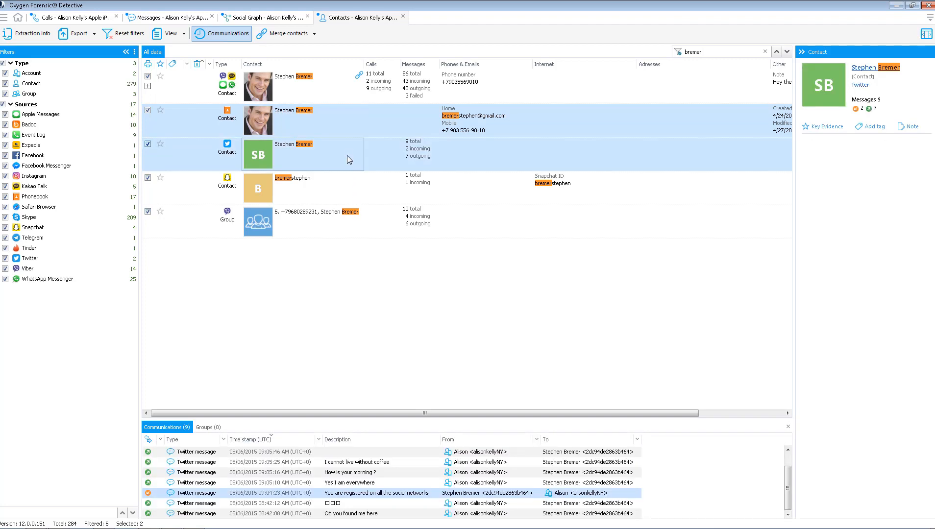
pyautogui.keyDown('ctrl'); pyautogui.click(357, 179); pyautogui.keyUp('ctrl')
pyautogui.keyDown('ctrl'); pyautogui.click(330, 91); pyautogui.keyUp('ctrl')
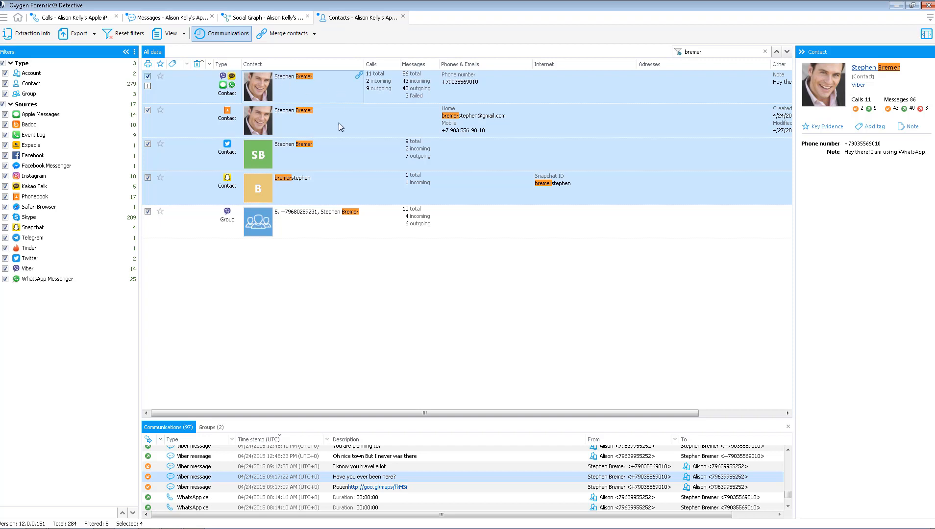
pyautogui.click(314, 33)
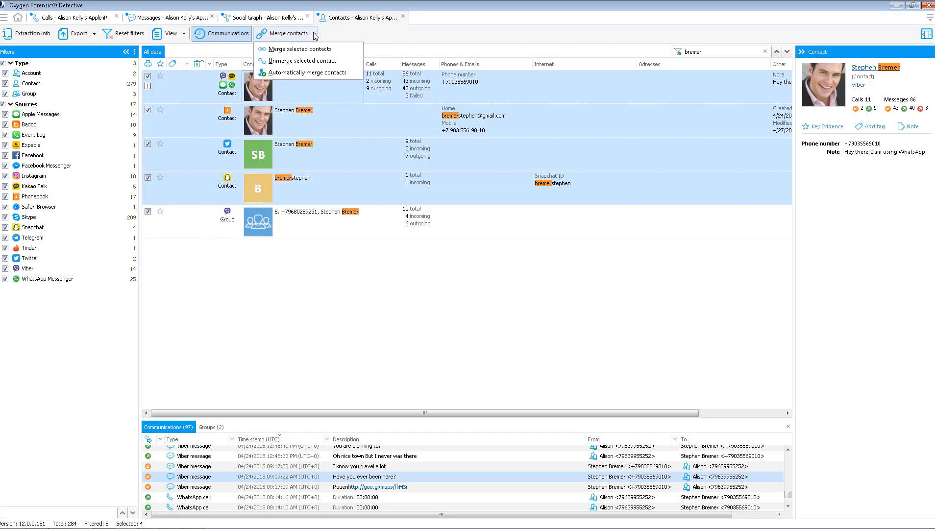
pyautogui.click(327, 50)
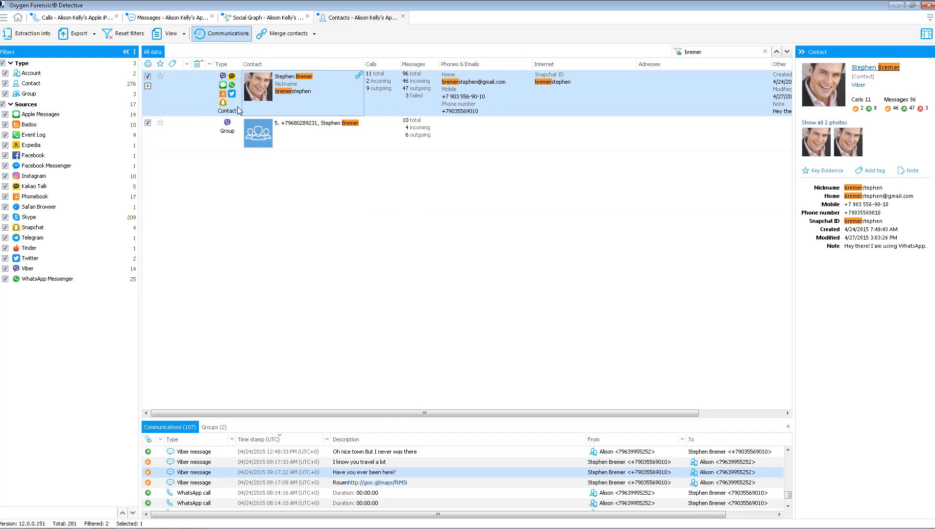
# Examine the communications of the three groups in the social graph, widening the filter list to show the full group names.
pyautogui.click(272, 18)
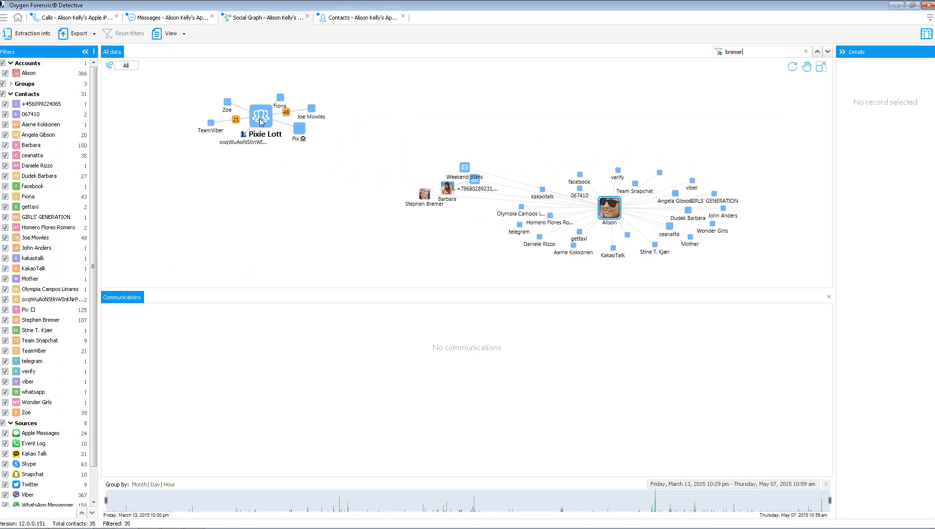
pyautogui.click(11, 83)
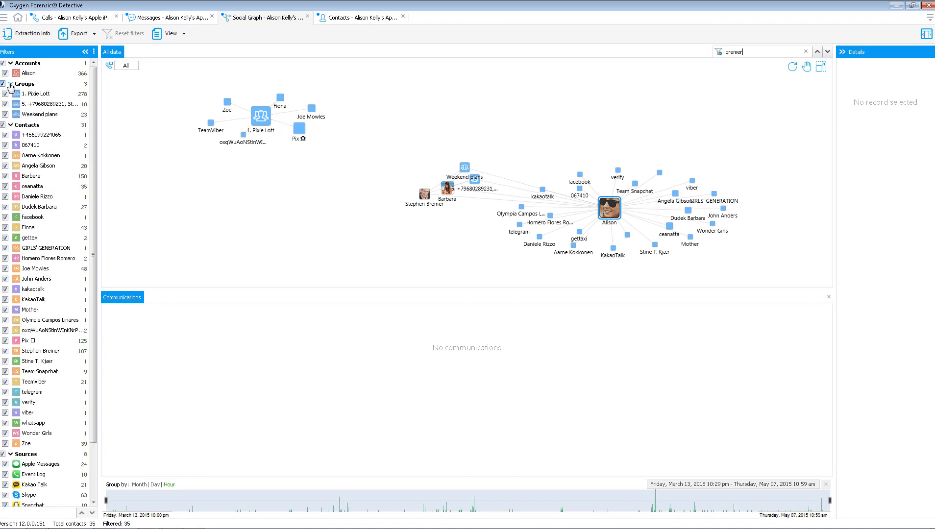
pyautogui.click(37, 94)
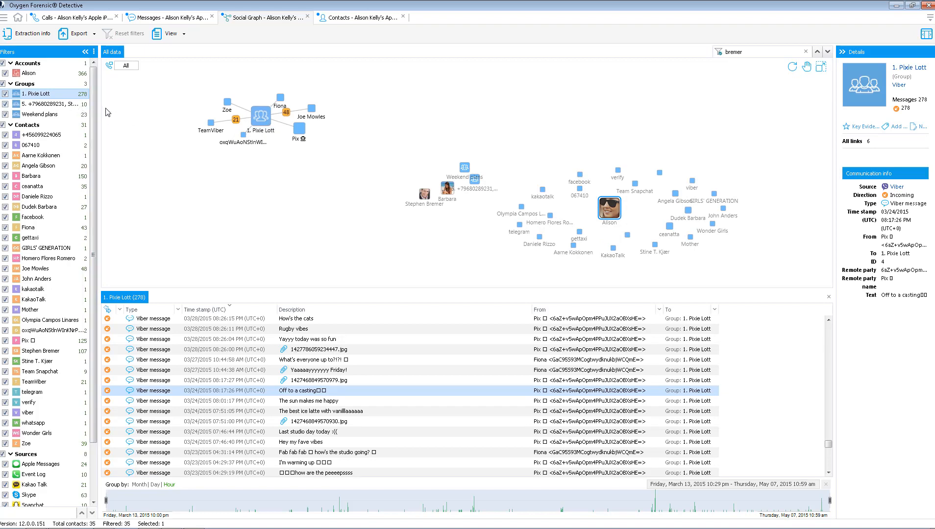
pyautogui.moveTo(99, 107); pyautogui.dragTo(155, 110)
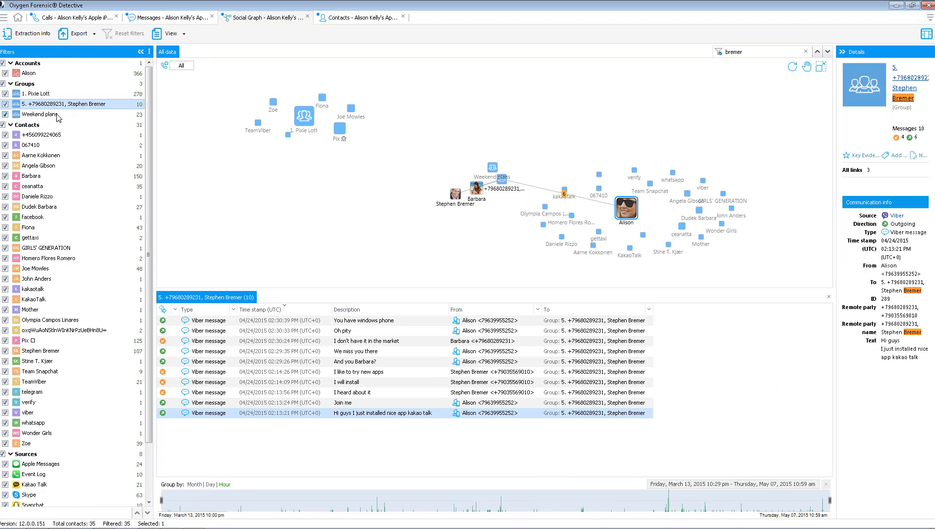
pyautogui.click(58, 114)
# Move the owner and the newly merged Viber contact in the graph apart from the other contacts.
pyautogui.moveTo(626, 207); pyautogui.dragTo(542, 67)
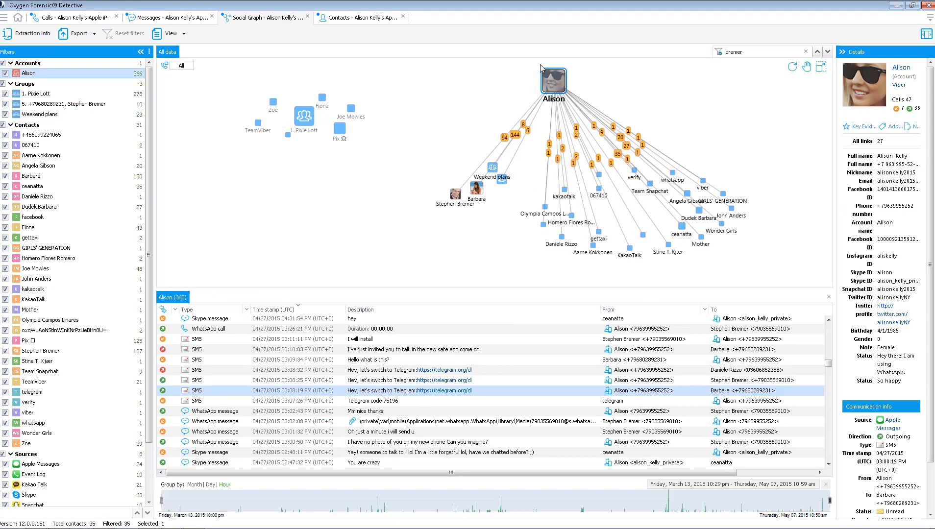
pyautogui.click(456, 197)
pyautogui.moveTo(419, 151); pyautogui.dragTo(405, 110)
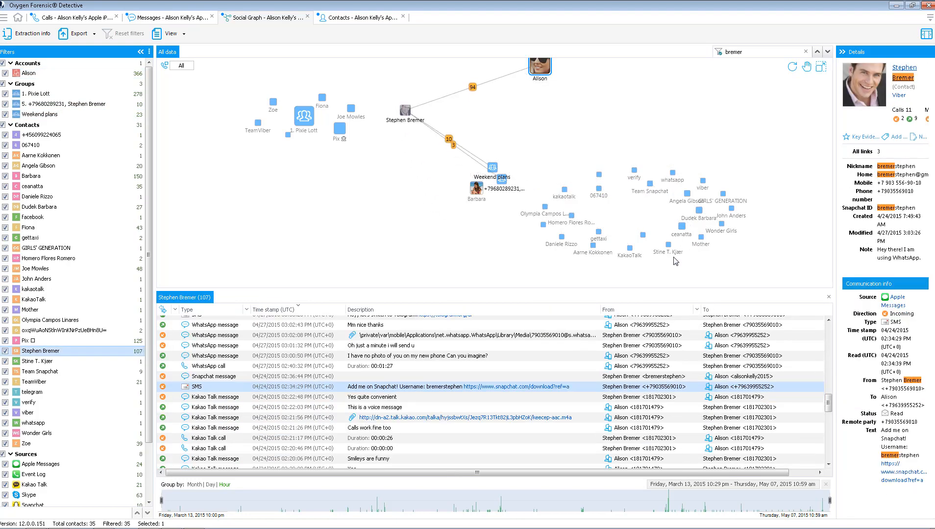
# Display the communications on the link between the owner and the merged contact, and review them down to the earliest message.
pyautogui.click(473, 87)
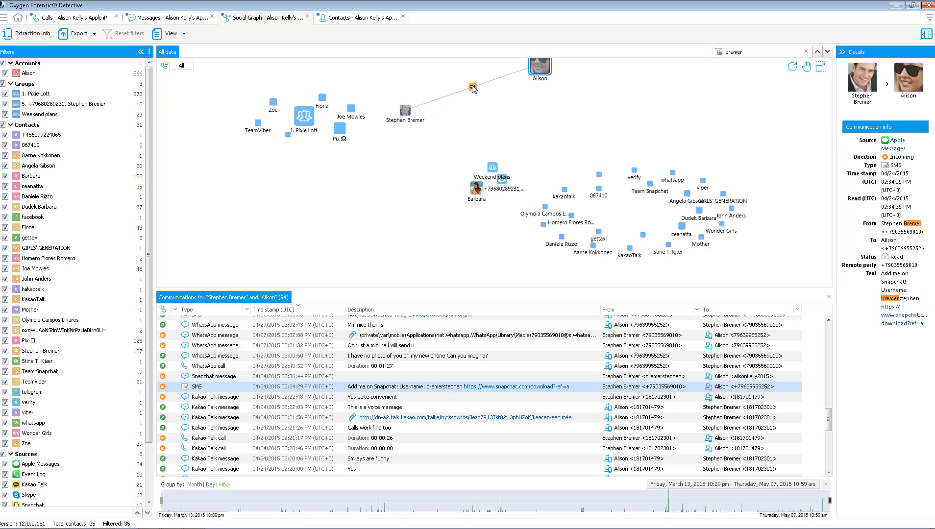
pyautogui.scroll(-2, 325, 368)
pyautogui.scroll(-4, 324, 368)
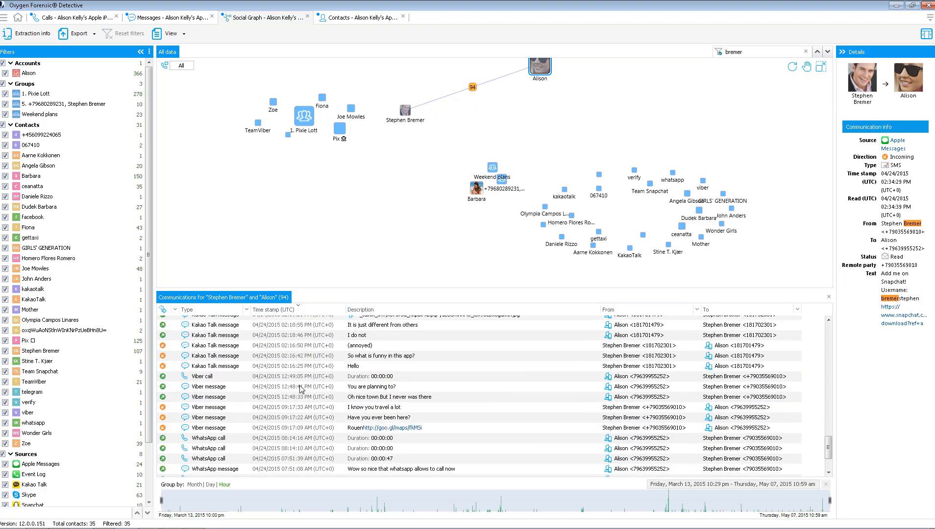
pyautogui.scroll(-2, 216, 422)
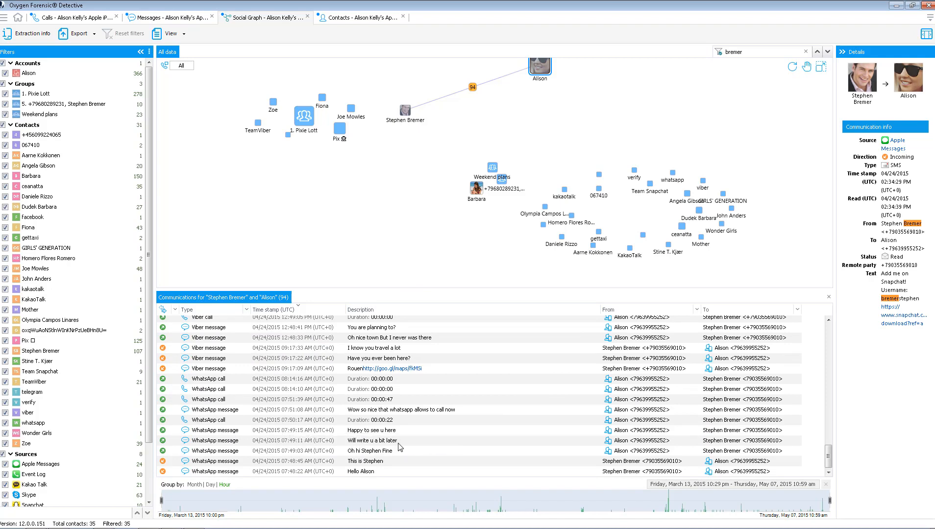
# Widen the Details area and view the details of a WhatsApp message, a Viber message and a Viber call on this link.
pyautogui.click(223, 441)
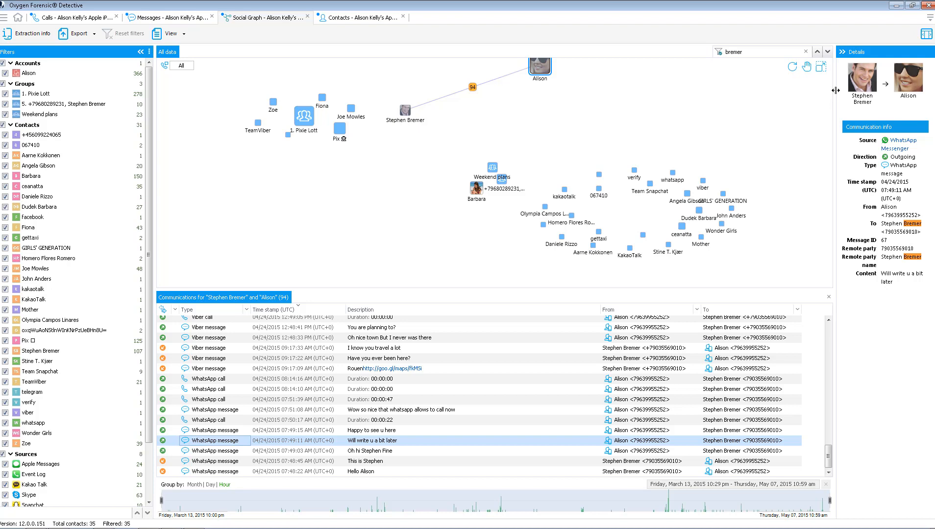
pyautogui.moveTo(835, 91); pyautogui.dragTo(756, 92)
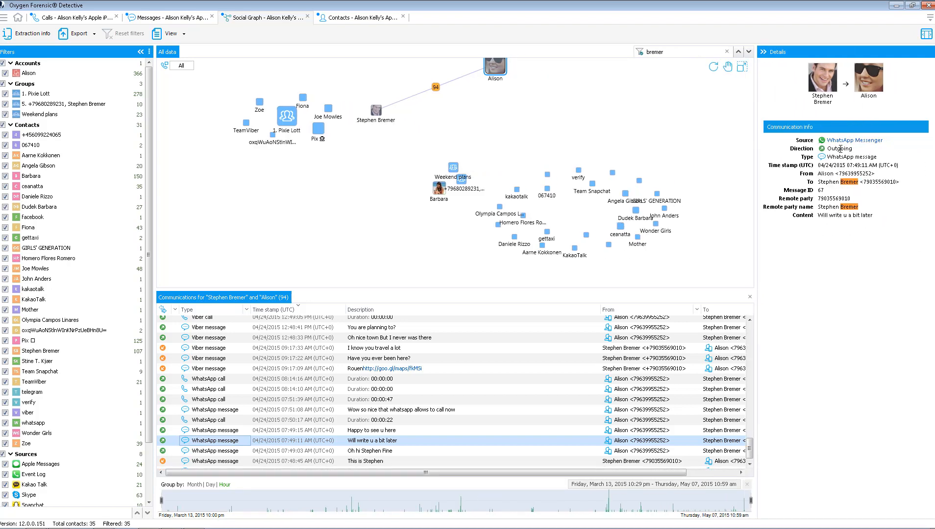
pyautogui.click(630, 339)
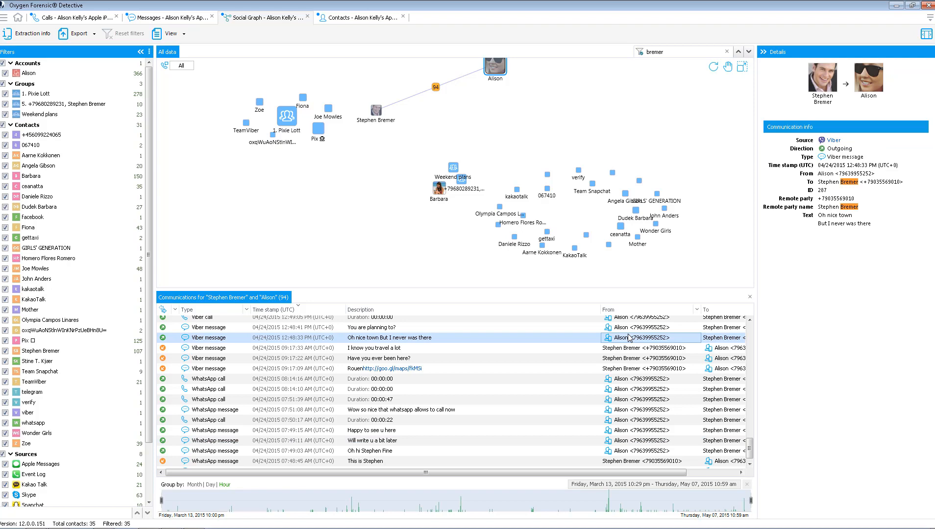
pyautogui.click(360, 319)
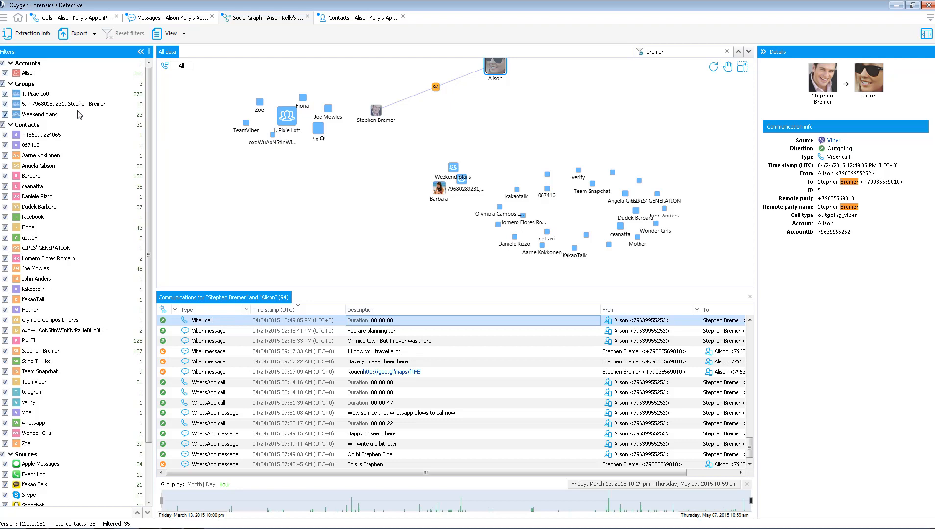
# Place the owner below the merged contact in the graph and display the failed SMS on the link to the Detective company contact.
pyautogui.moveTo(493, 70); pyautogui.dragTo(300, 239)
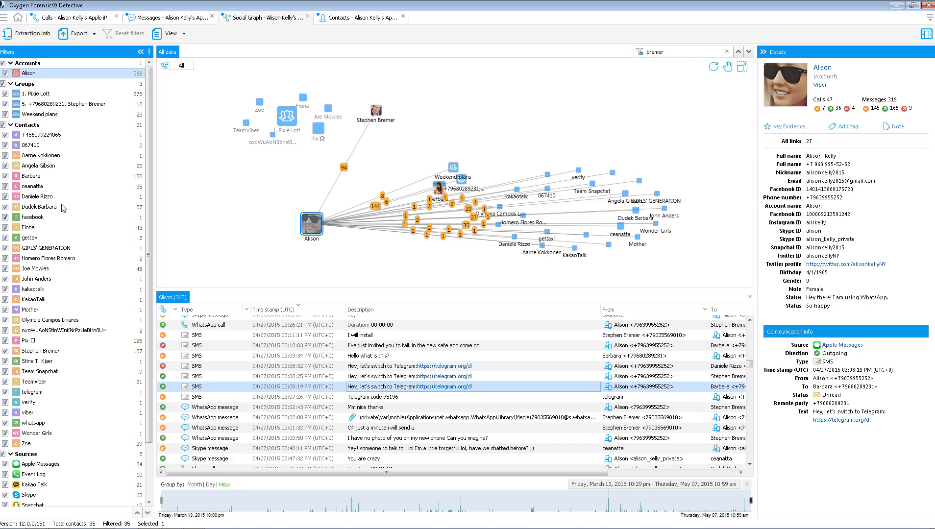
pyautogui.click(74, 198)
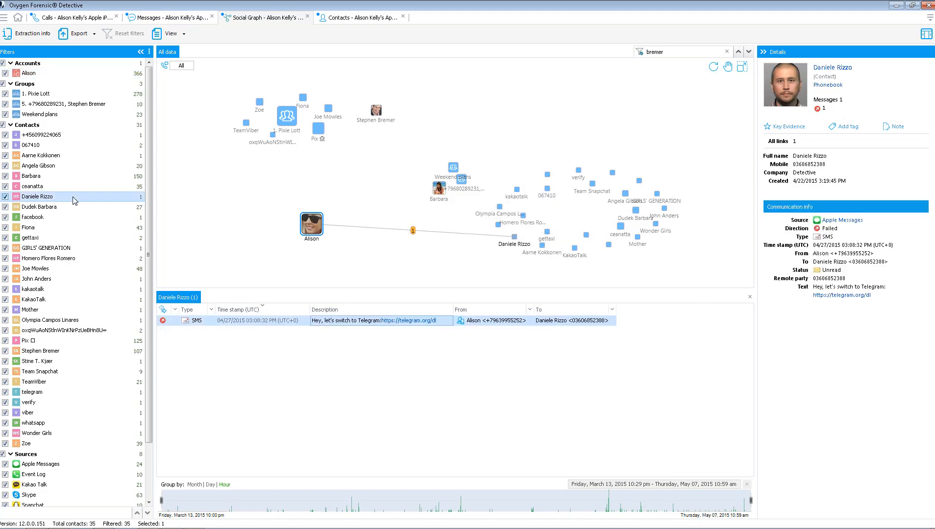
pyautogui.click(413, 231)
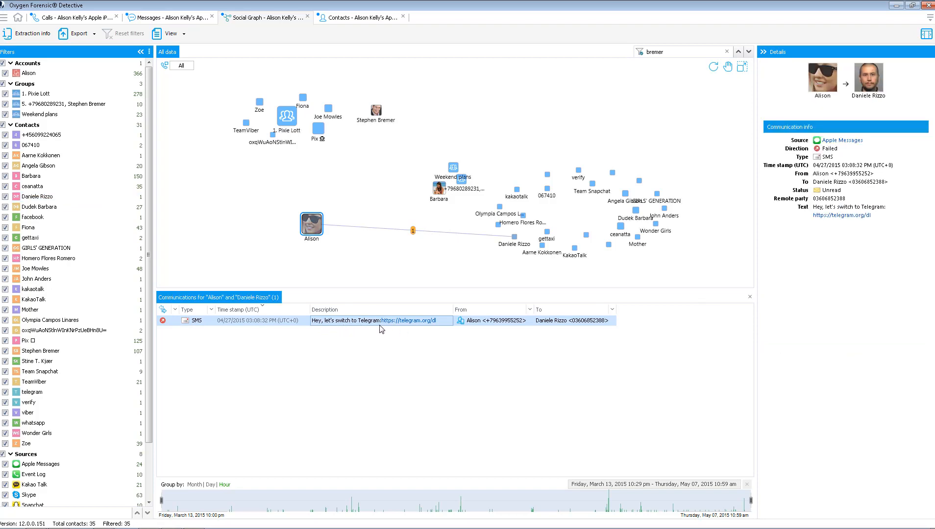
# Examine the owner's communications with the Action Auto contact, gettaxi, facebook, telegram and whatsapp.
pyautogui.click(59, 156)
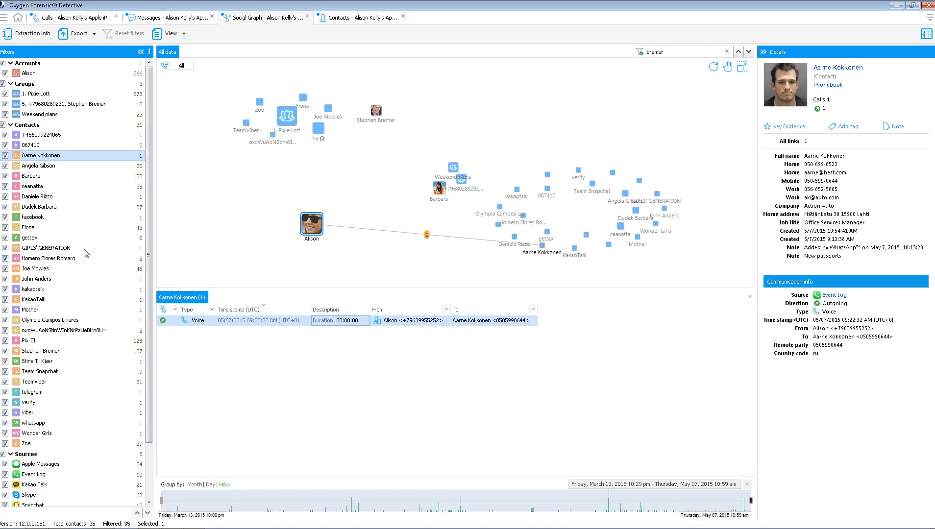
pyautogui.click(63, 241)
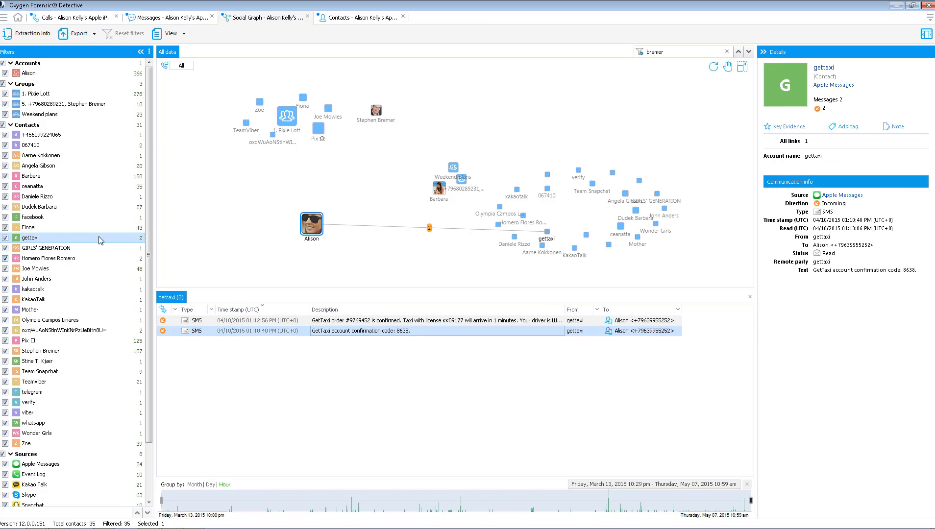
pyautogui.click(113, 219)
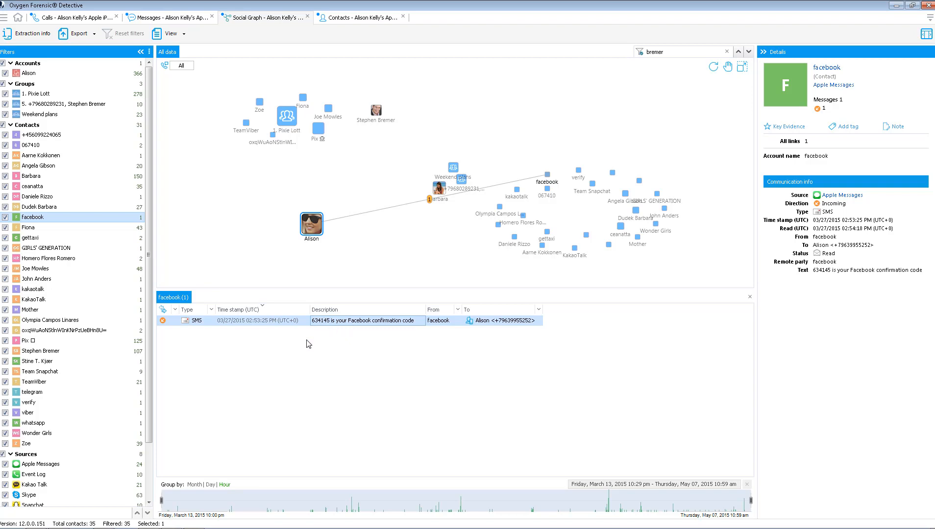
pyautogui.click(111, 395)
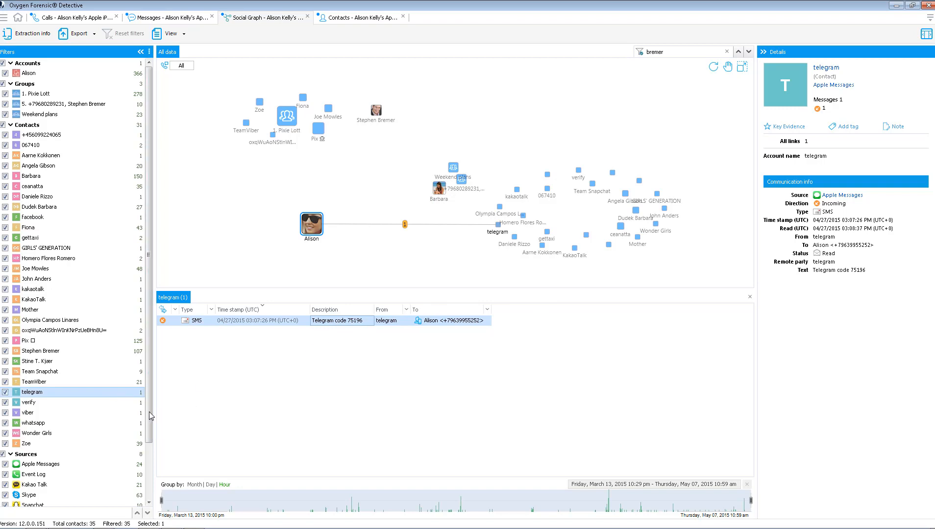
pyautogui.click(135, 423)
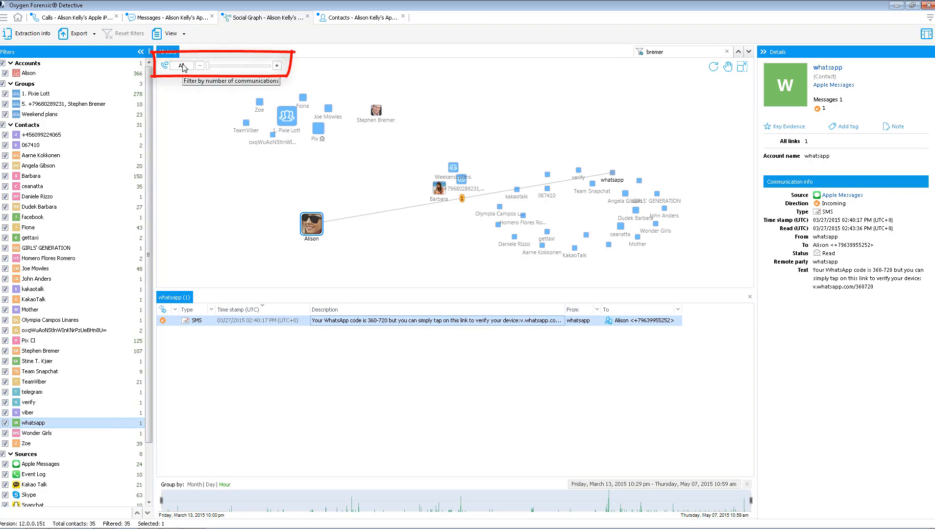
# Filter the social graph by number of communications, showing only contacts with more than 1.
pyautogui.click(205, 74)
pyautogui.moveTo(208, 67)
pyautogui.mouseDown()
pyautogui.moveTo(229, 66)
pyautogui.moveTo(203, 69)
pyautogui.mouseUp()
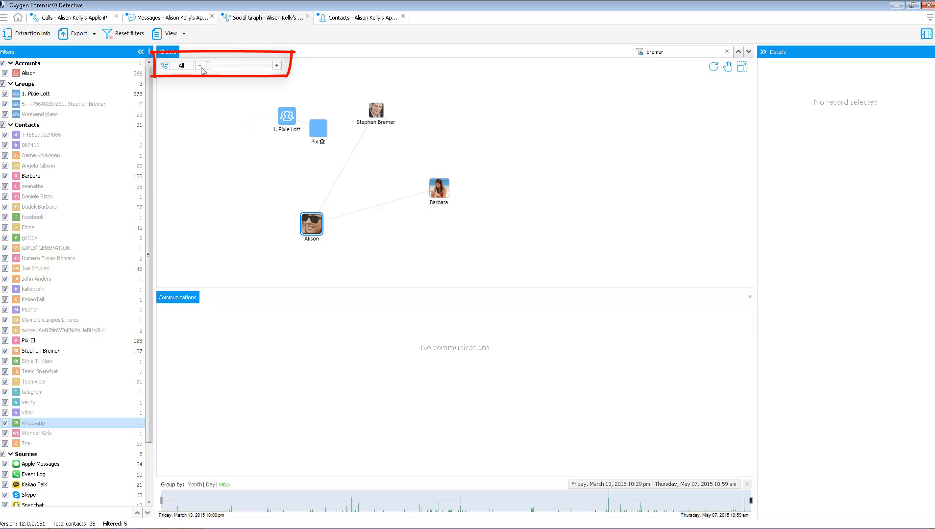
pyautogui.click(277, 67)
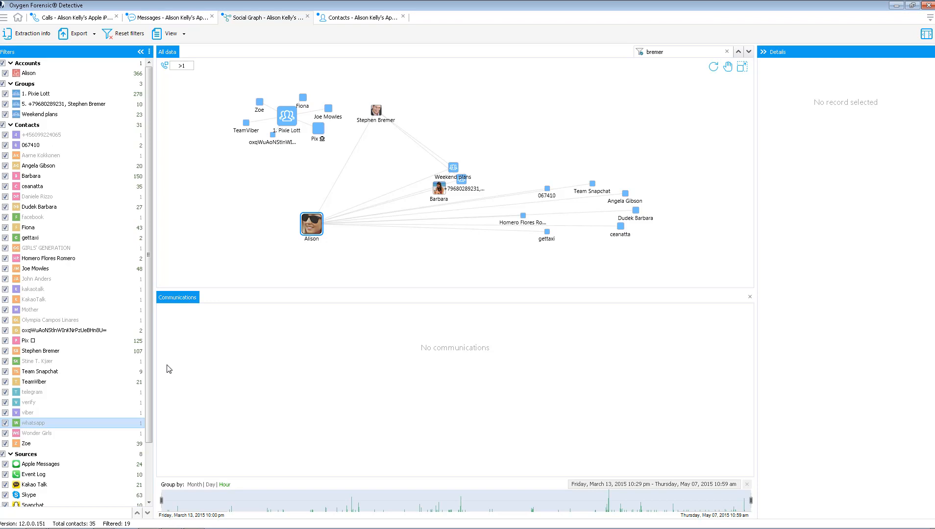
# Exclude the Viber, Skype, Kakao Talk and Event Log sources from the social graph.
pyautogui.moveTo(149, 350); pyautogui.dragTo(152, 441)
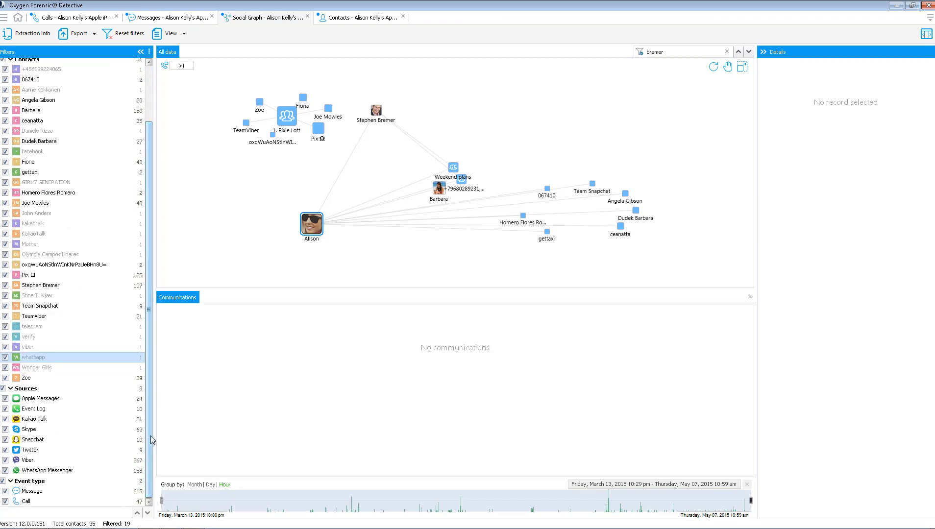
pyautogui.click(6, 460)
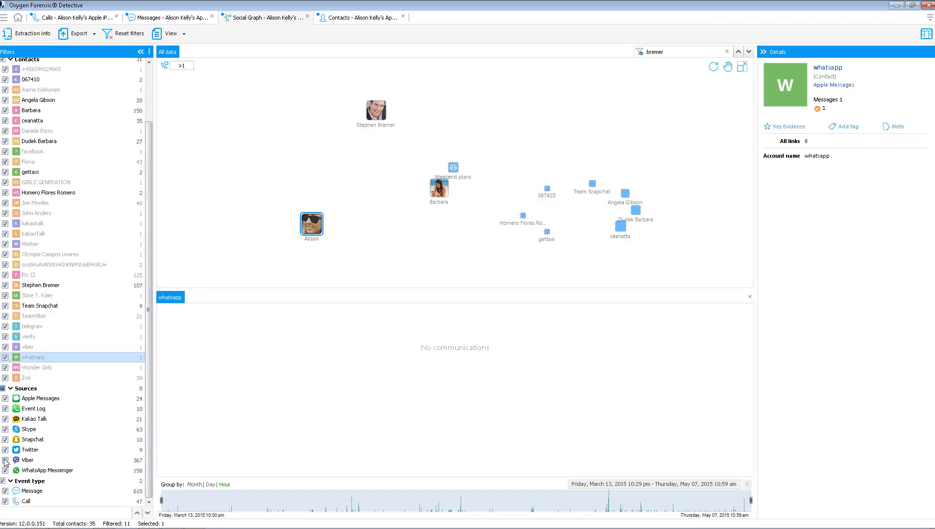
pyautogui.click(6, 430)
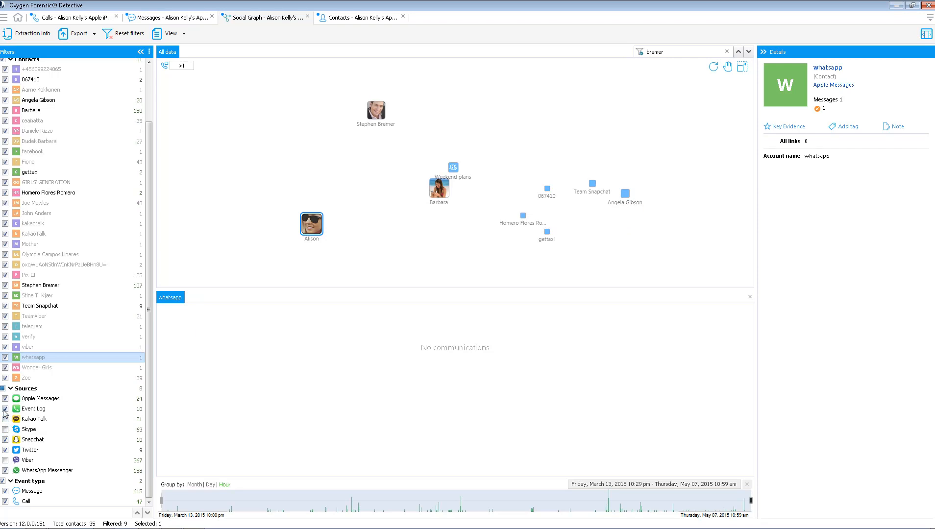
pyautogui.click(5, 410)
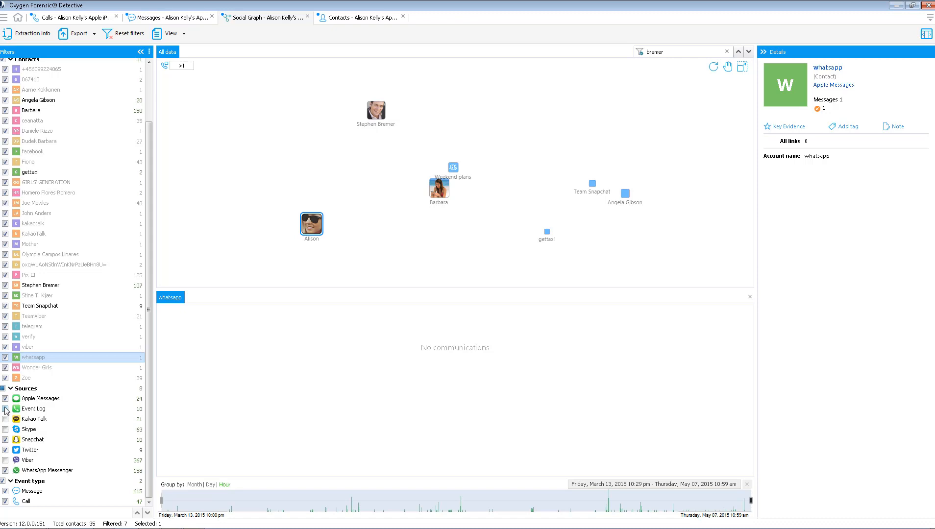
# Move the Viber contact with the 150 communications below the graph center and examine that contact, the phone owner's other photo contact and the Weekend plans group.
pyautogui.click(443, 195)
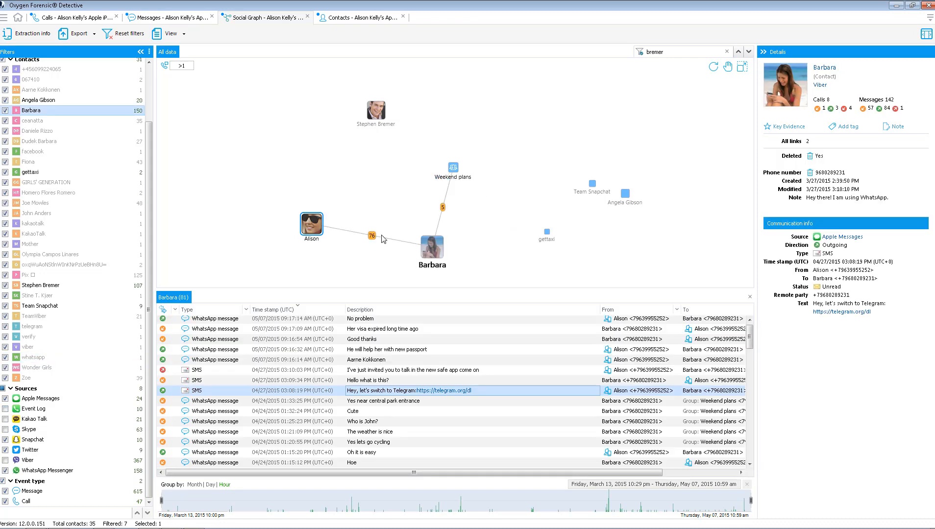
pyautogui.click(376, 116)
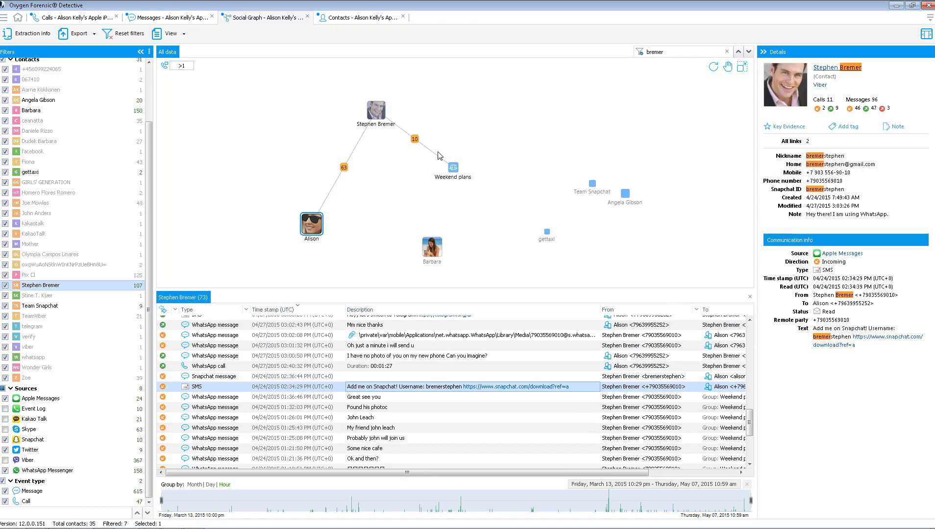
pyautogui.click(455, 170)
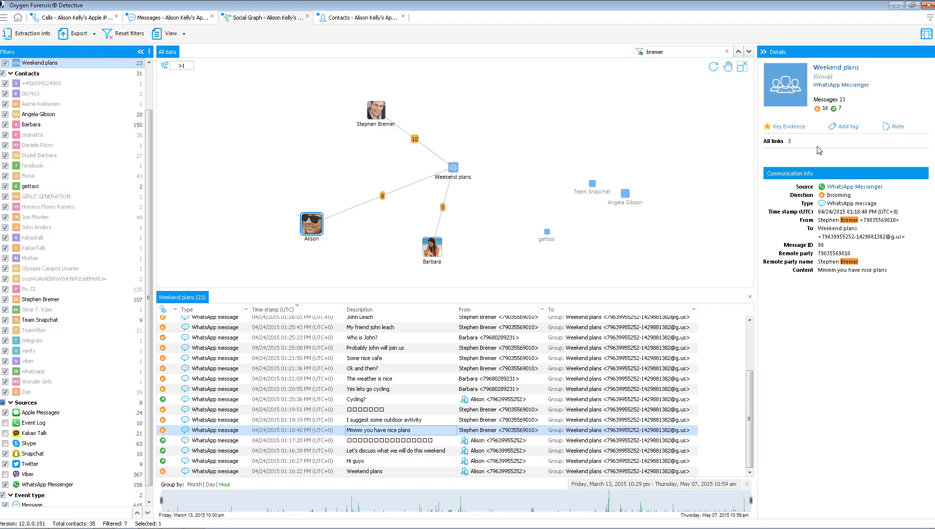
# Open the merged contact's card from the graph and review the contact's communications, statistics and shared groups.
pyautogui.rightClick(376, 111)
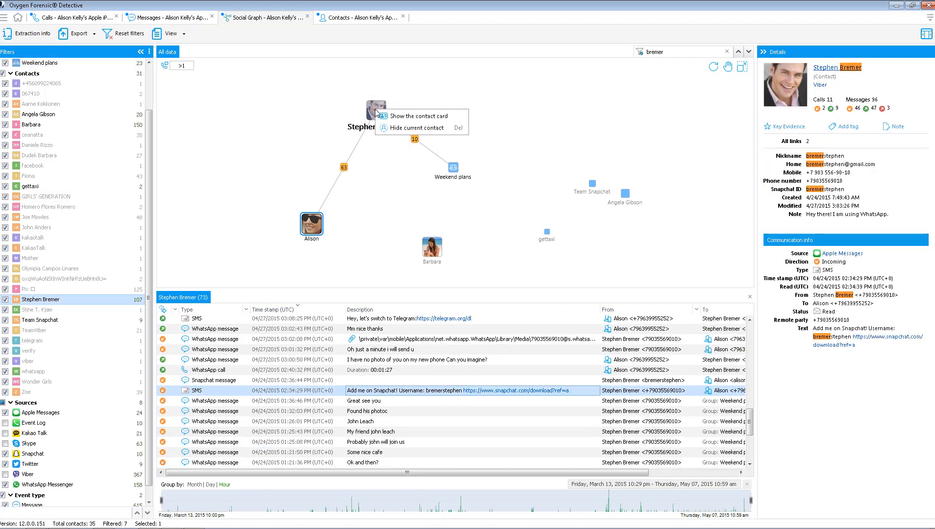
pyautogui.click(406, 116)
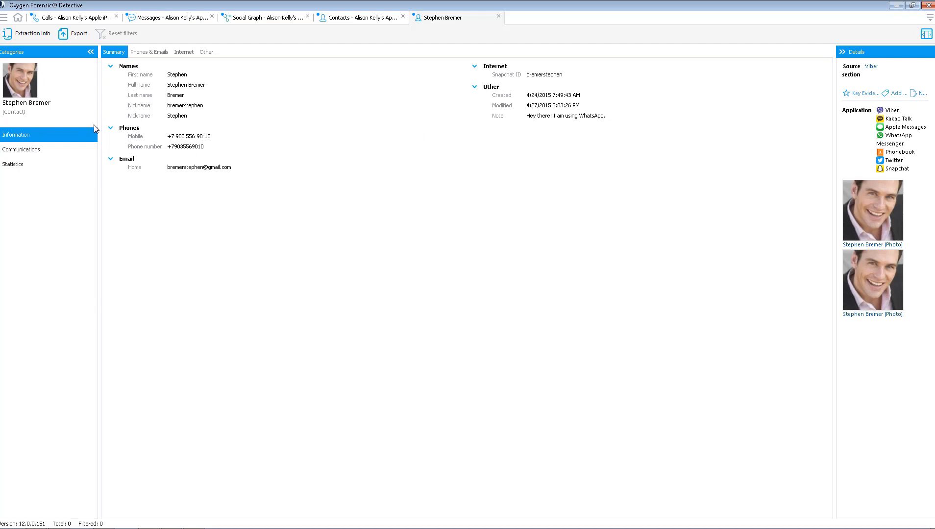
pyautogui.click(20, 151)
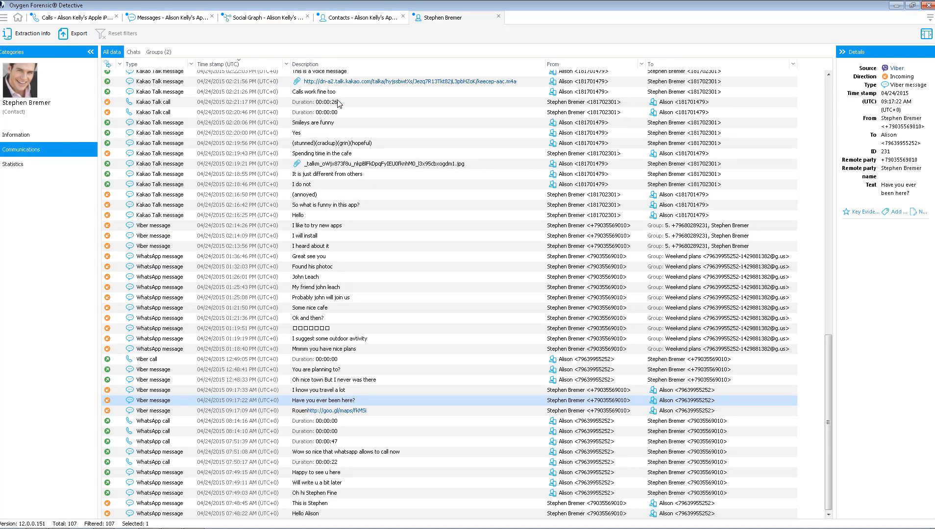
pyautogui.click(18, 167)
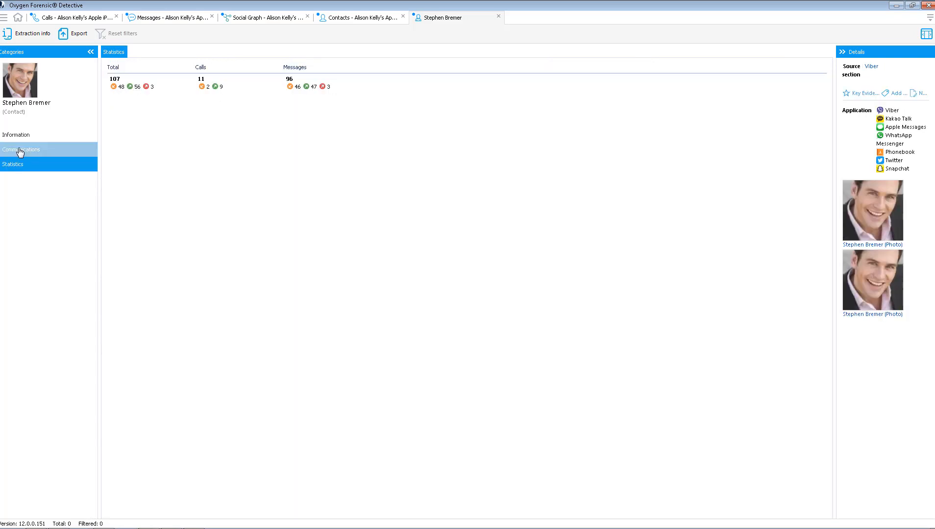
pyautogui.click(20, 150)
pyautogui.click(156, 53)
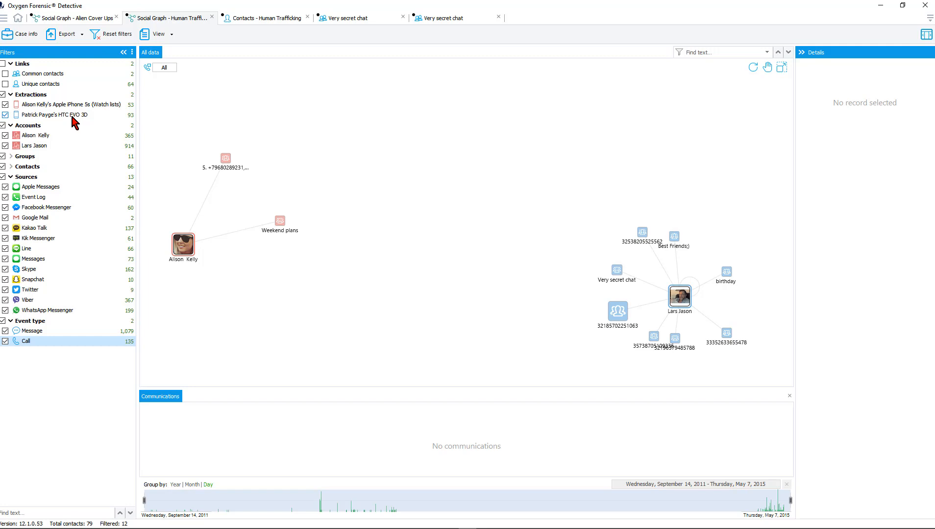
# Exclude the Apple iPhone 5s and HTC EVO 3D extractions from the Human Trafficking social graph, and include both again.
pyautogui.click(5, 105)
pyautogui.click(5, 115)
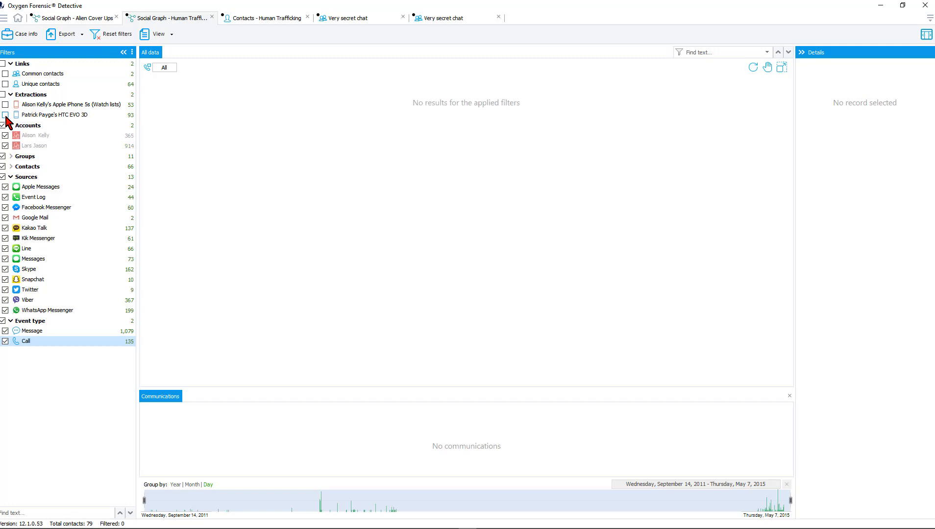
pyautogui.click(5, 114)
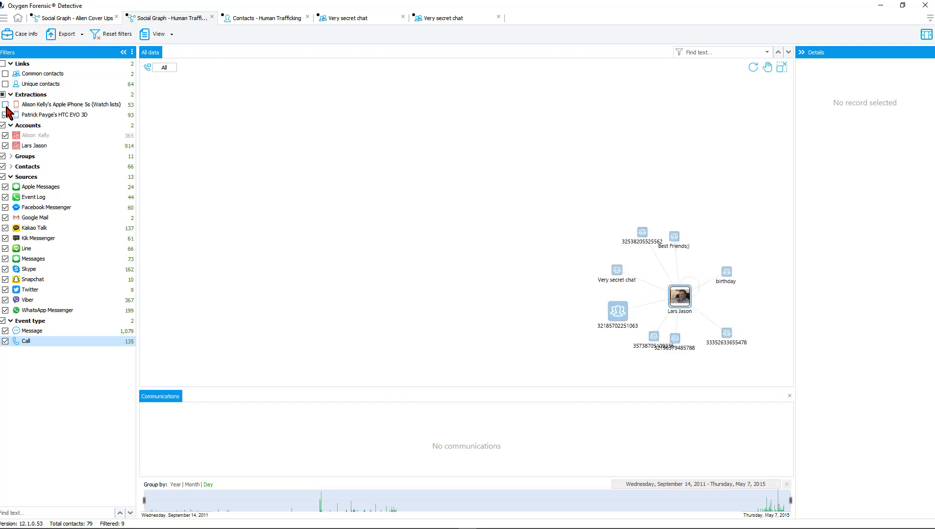
pyautogui.click(5, 105)
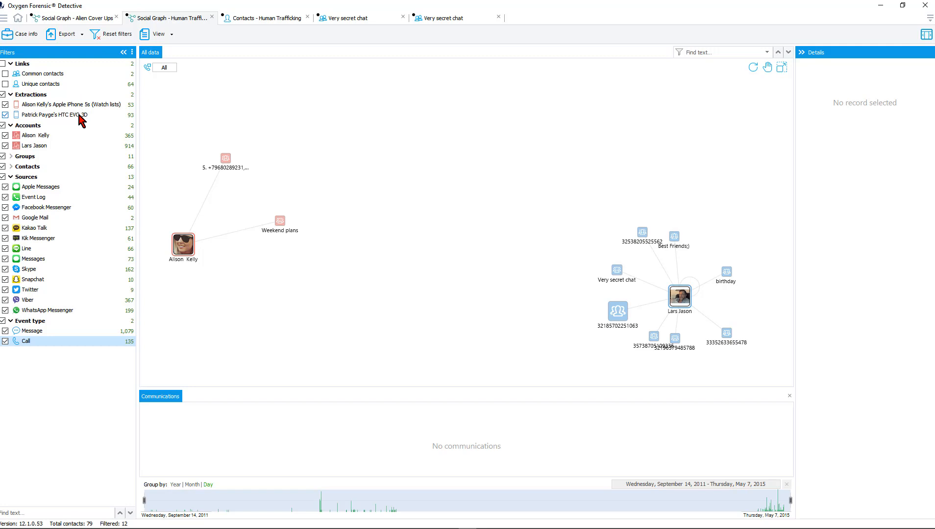
# Include both unique contacts and common contacts in the Human Trafficking social graph.
pyautogui.click(6, 83)
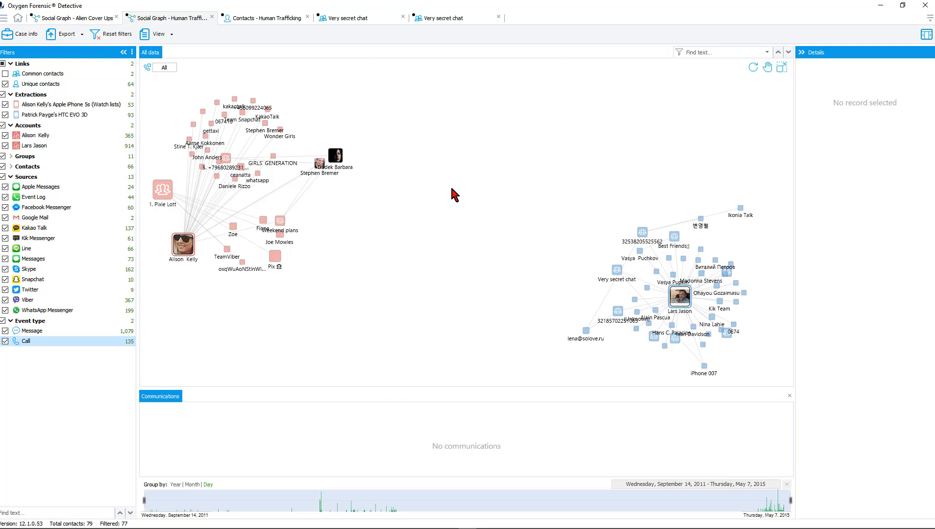
pyautogui.click(5, 74)
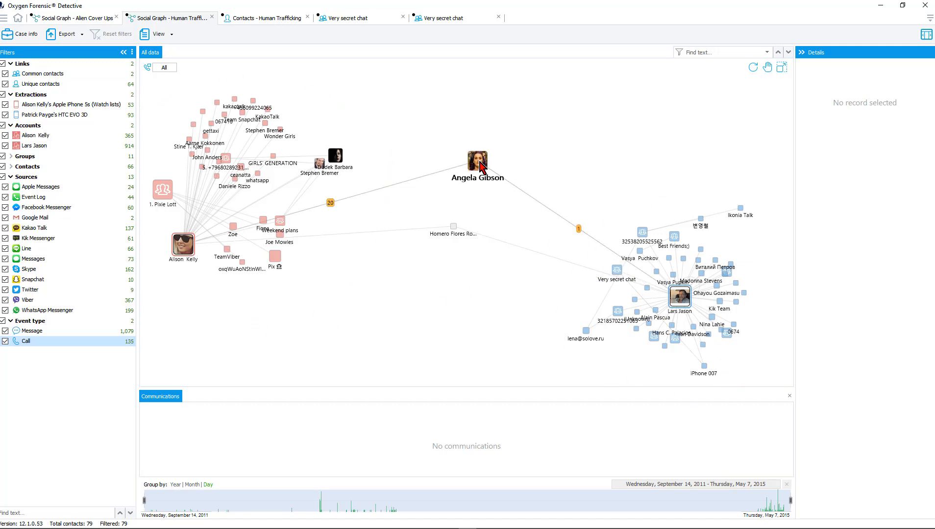
# Examine each of the two contacts common to both device owners, and select both together to list all their communications.
pyautogui.click(453, 228)
pyautogui.click(478, 164)
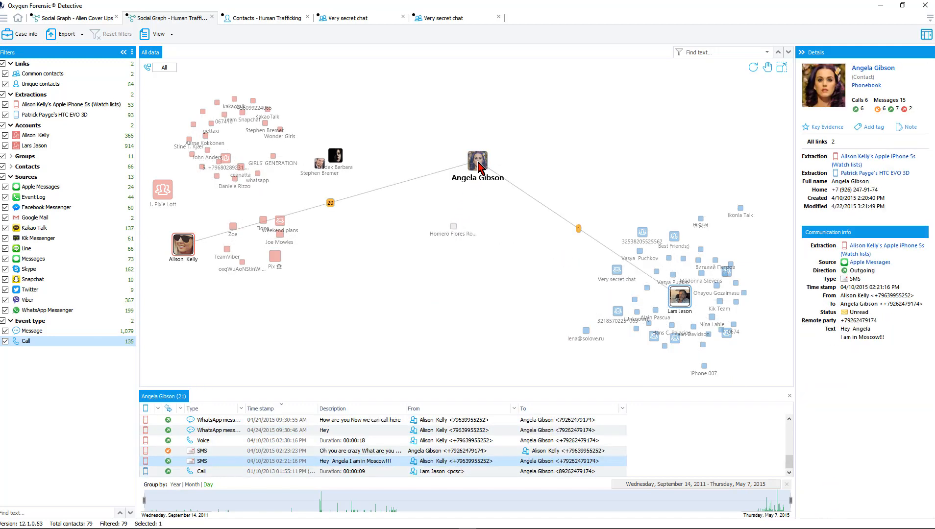
pyautogui.click(454, 228)
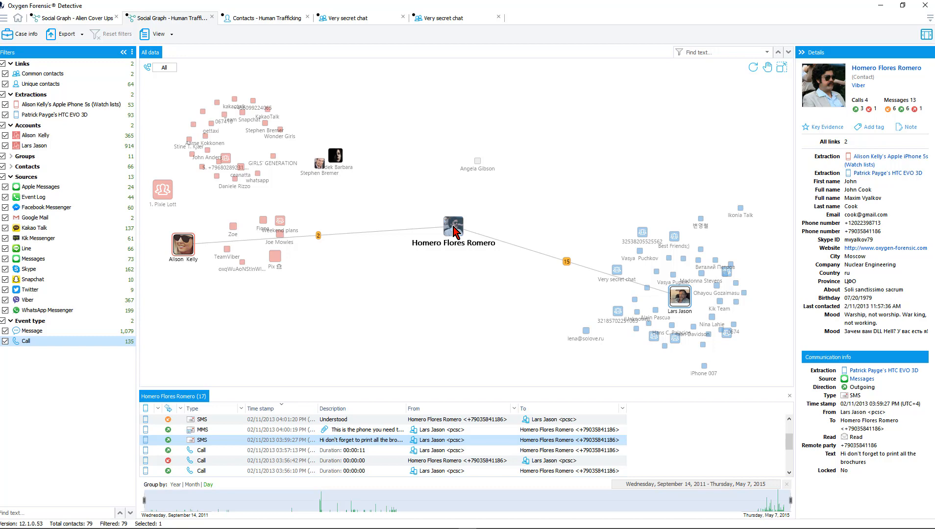
pyautogui.moveTo(416, 110); pyautogui.dragTo(506, 281)
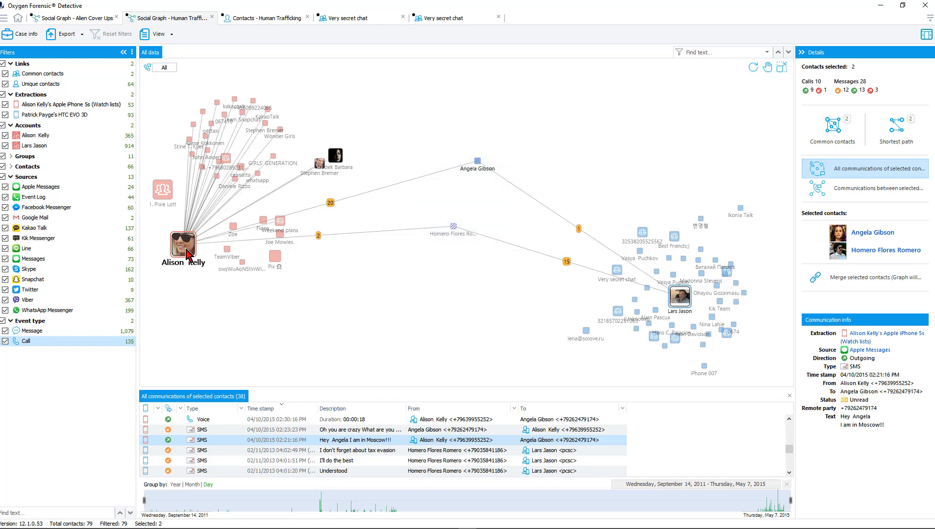
pyautogui.moveTo(420, 117); pyautogui.dragTo(510, 267)
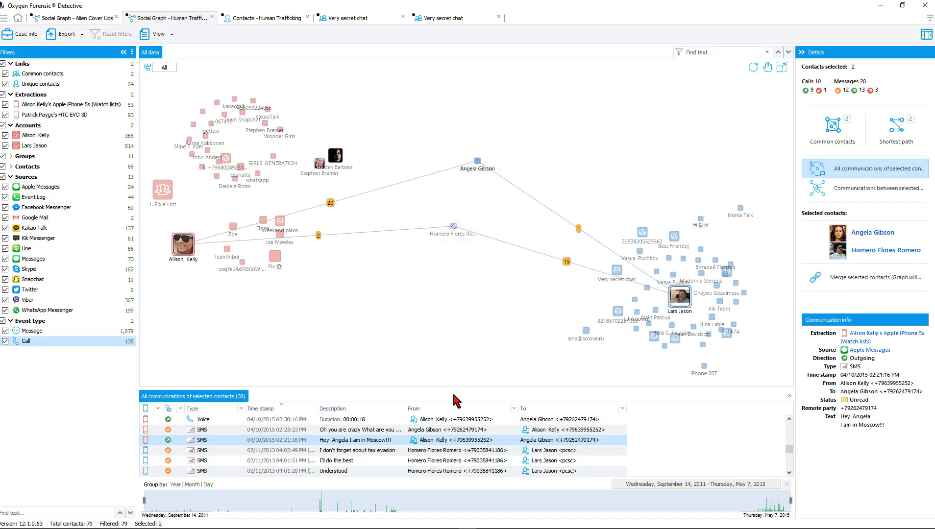